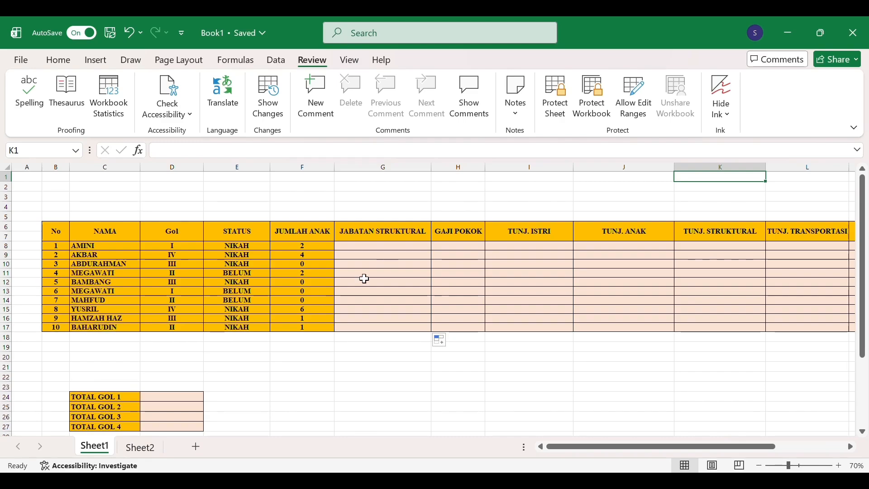
- Examine the column headings of the salary table, from No through TOTAL GAJI
click(387, 247)
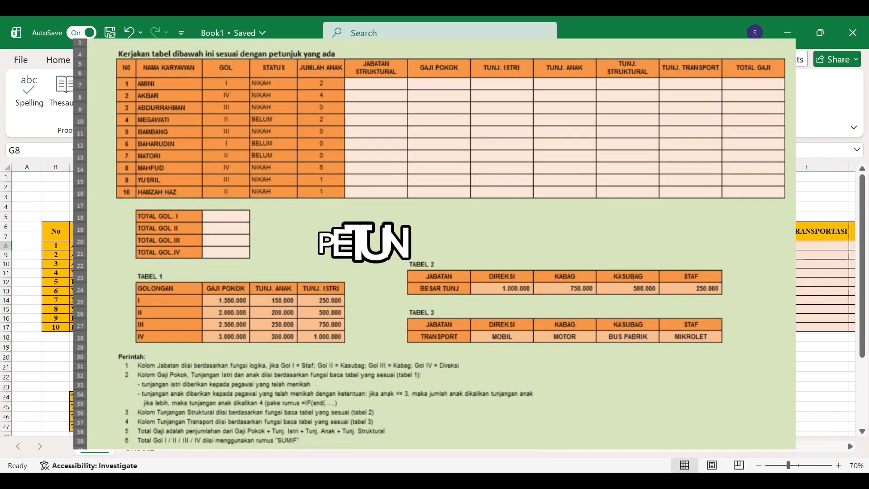
click(384, 231)
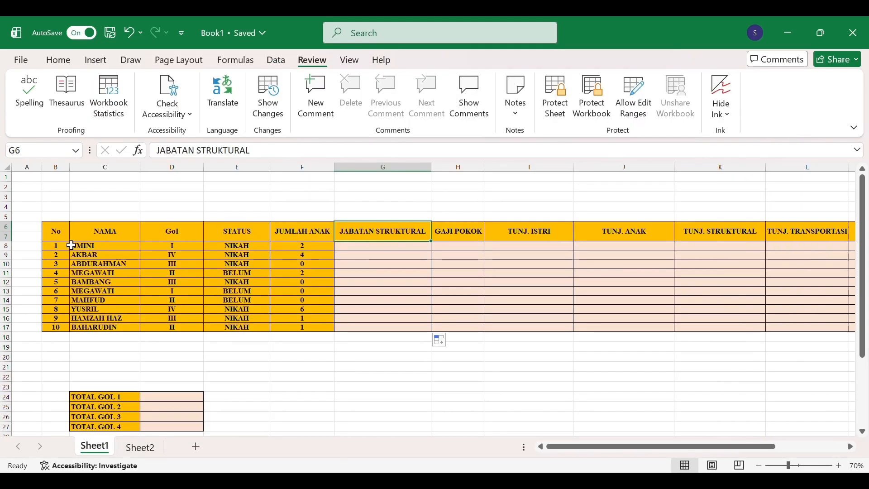
key(ctrl+Left)
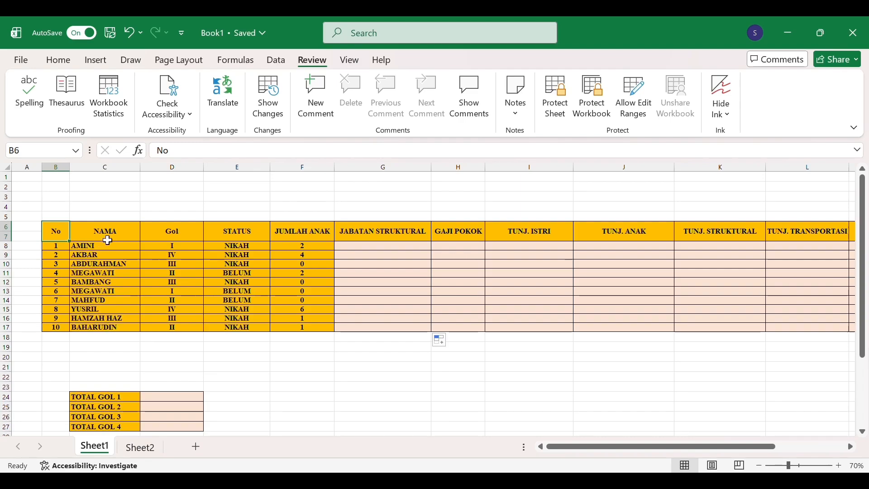
click(110, 237)
click(201, 237)
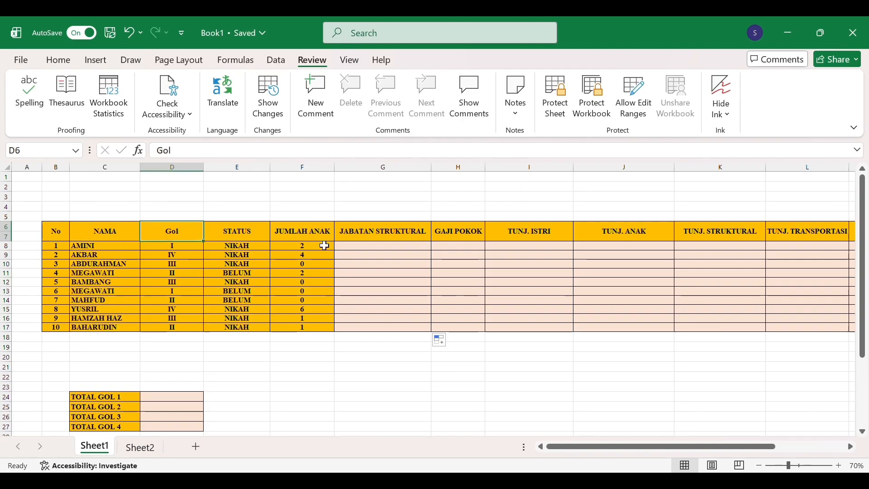
scroll(342, 246, right, 2)
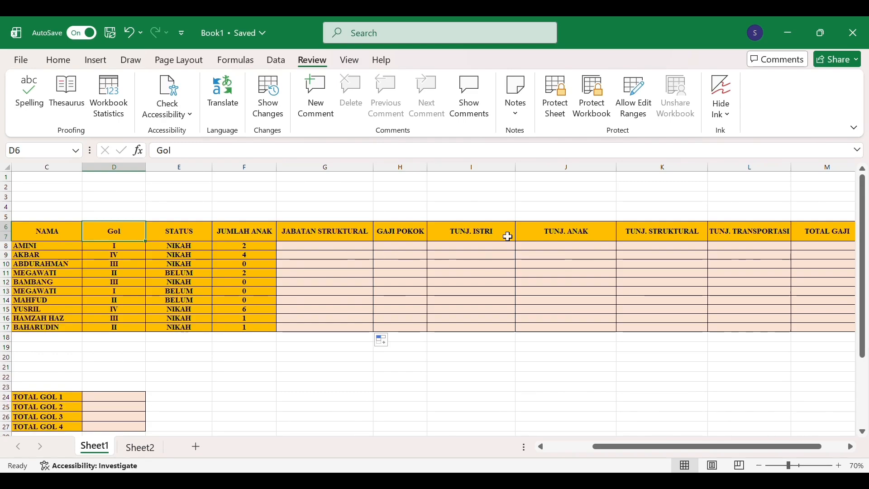
scroll(673, 246, right, 1)
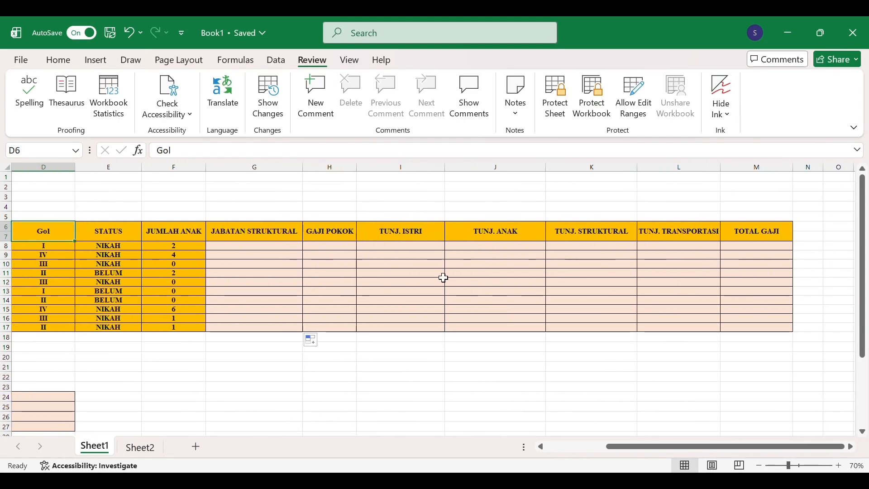
scroll(442, 278, left, 1)
scroll(443, 278, right, 1)
scroll(315, 303, left, 3)
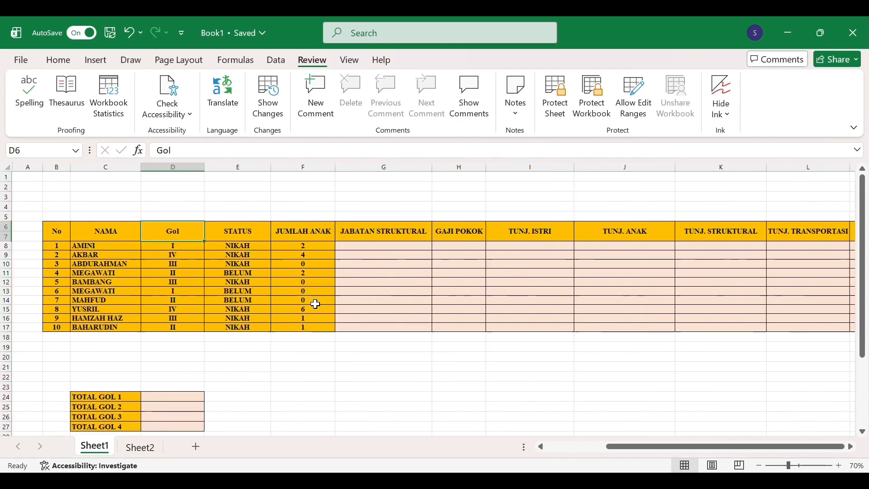
- Examine the reference tables TABEL 1, TABEL 2 and TABEL 3 below the salary table
scroll(315, 304, down, 4)
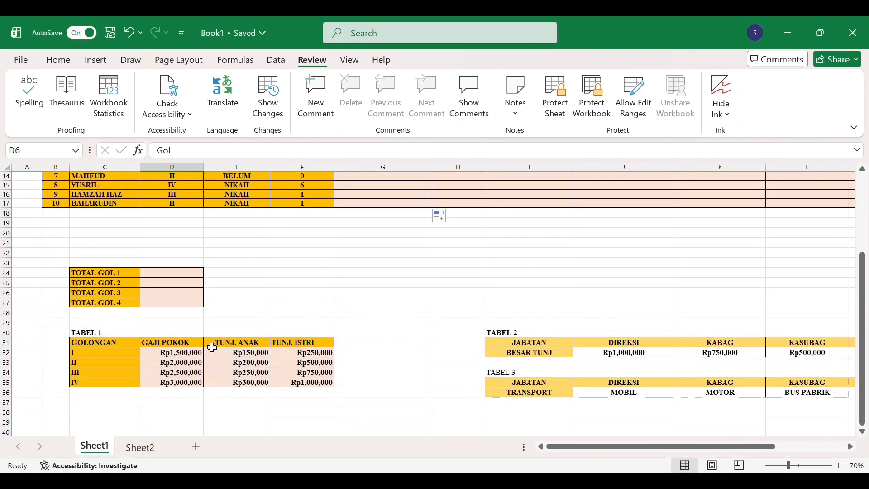
click(117, 349)
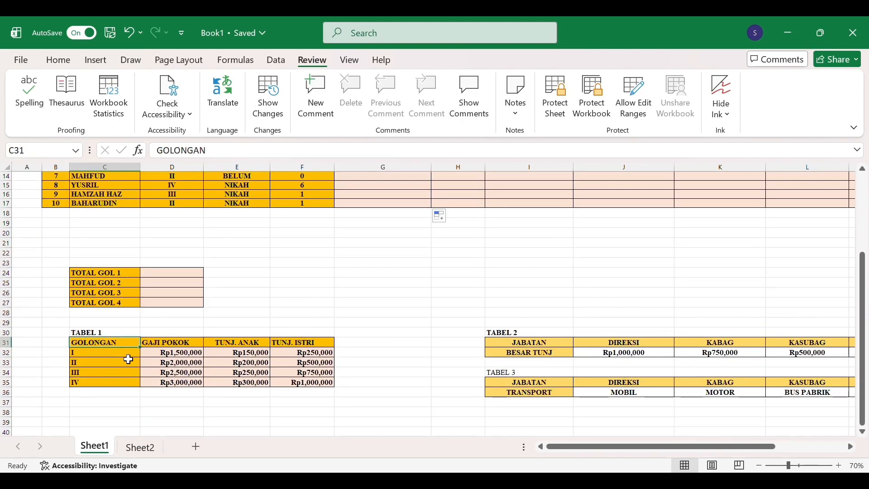
click(198, 354)
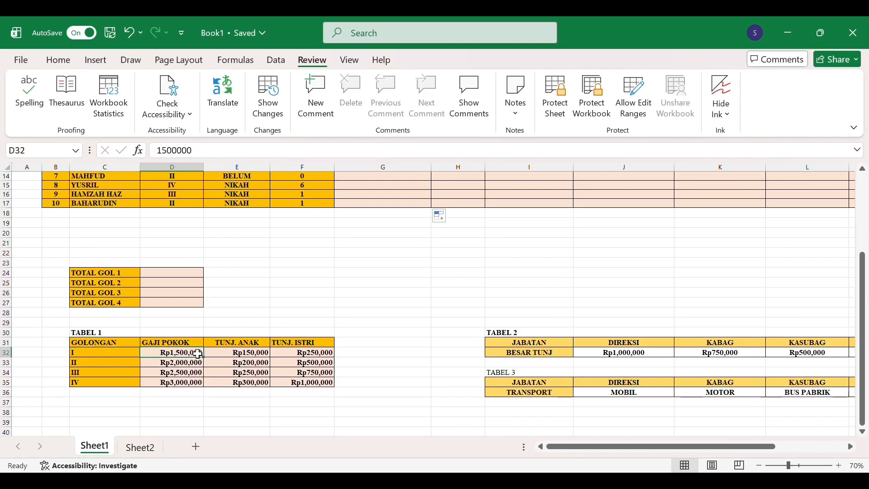
scroll(310, 350, right, 3)
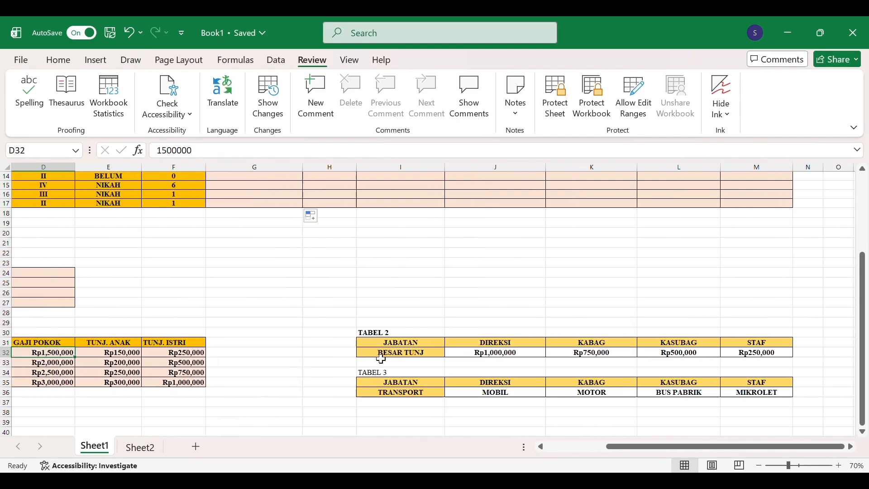
click(425, 346)
click(434, 353)
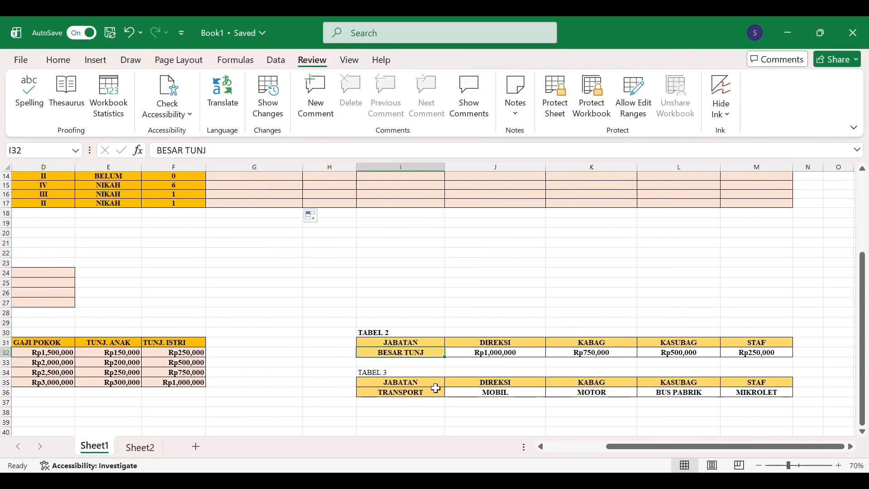
scroll(436, 389, up, 4)
scroll(436, 388, left, 1)
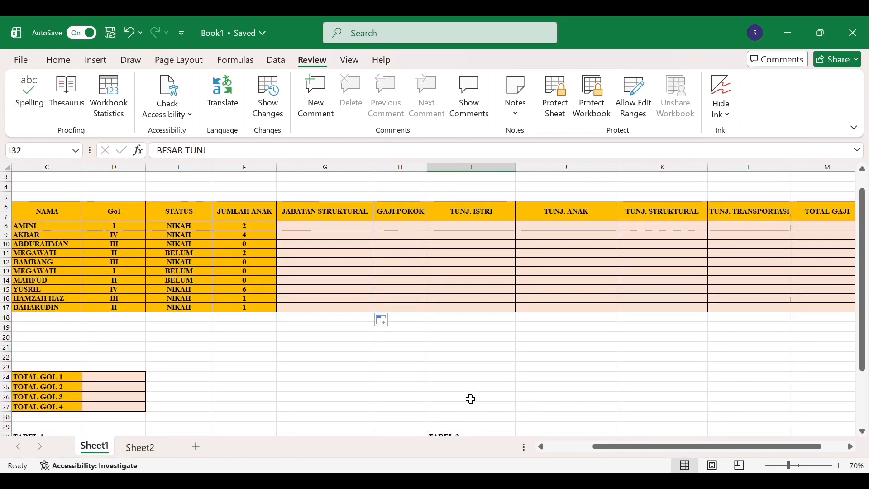
- Check the position names in TABEL 2 that apply to the JABATAN STRUKTURAL column
click(362, 238)
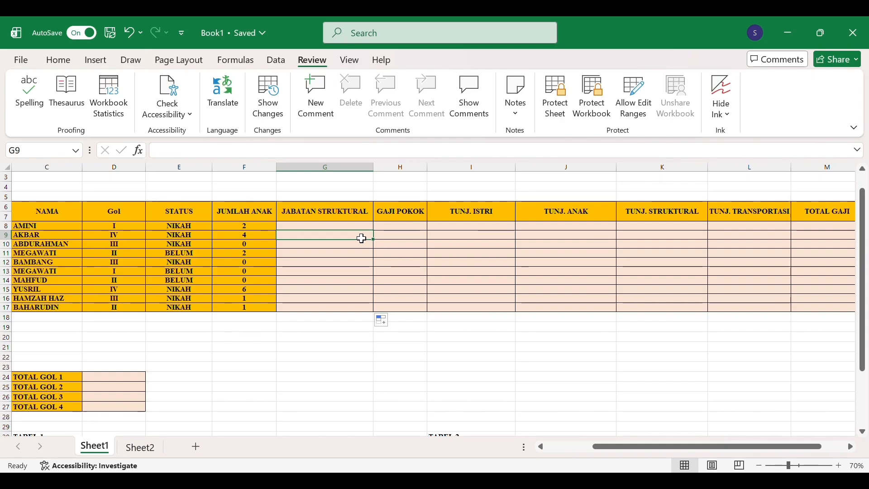
scroll(363, 239, down, 1)
scroll(362, 239, down, 5)
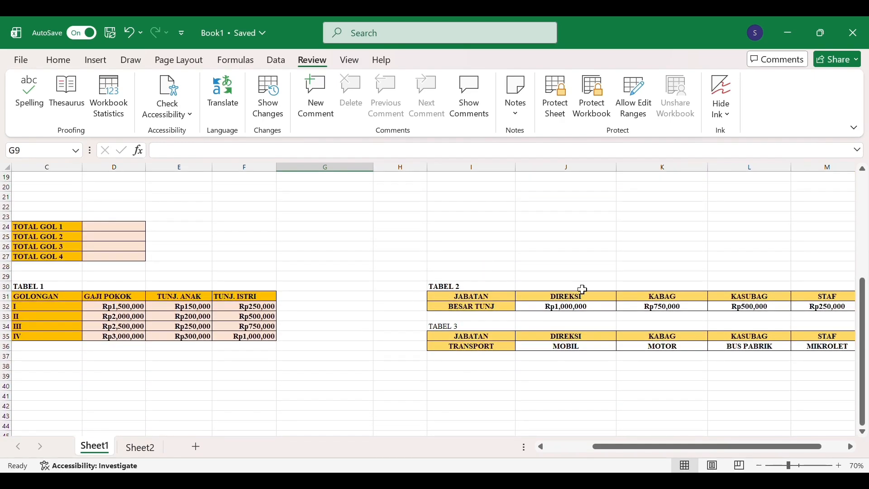
click(584, 286)
scroll(588, 271, right, 2)
scroll(522, 219, left, 3)
scroll(522, 219, up, 6)
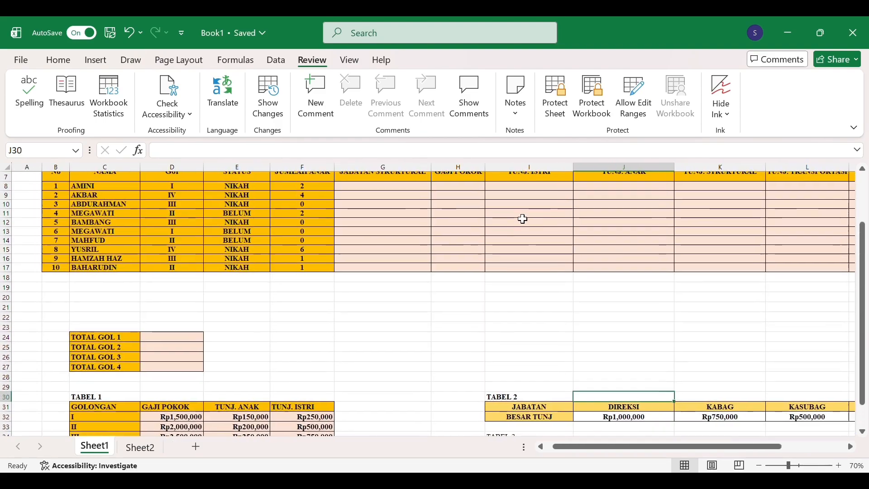
- Begin an IF formula in G8 that returns "STAF" when D8 equals "I"
click(423, 248)
text(=)
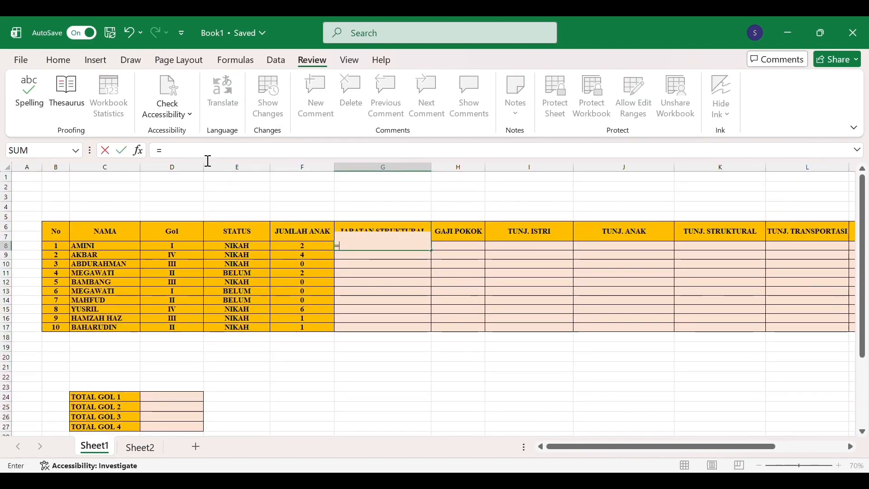
text(IF()
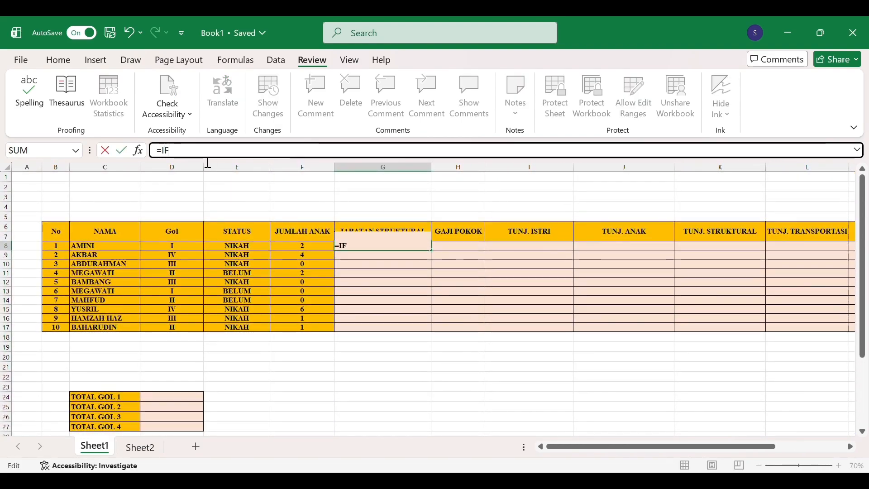
click(199, 251)
text(=")
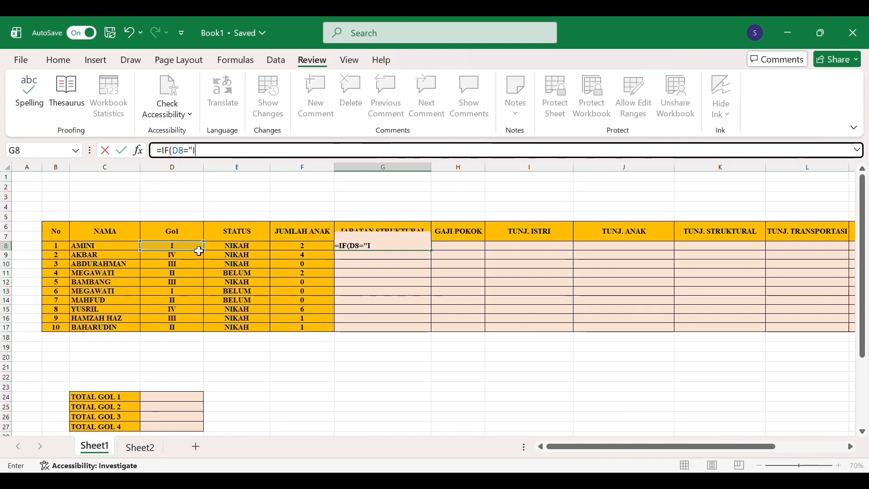
text(I")
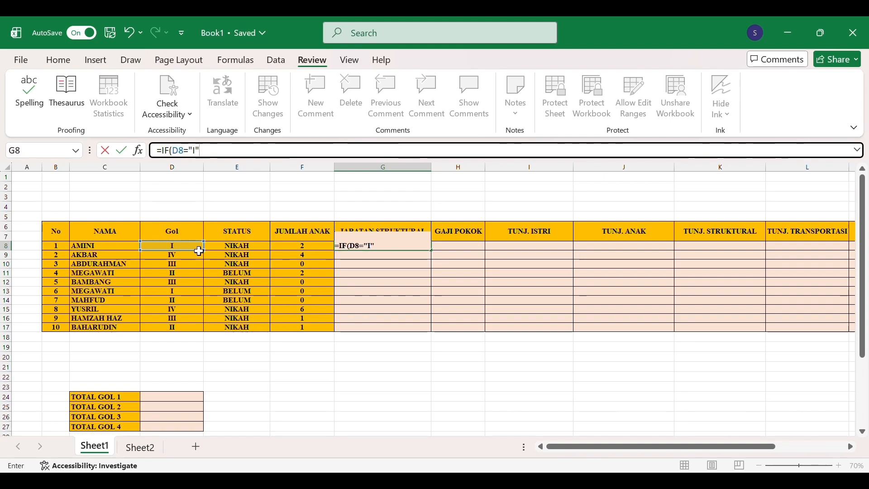
text(,"STAF")
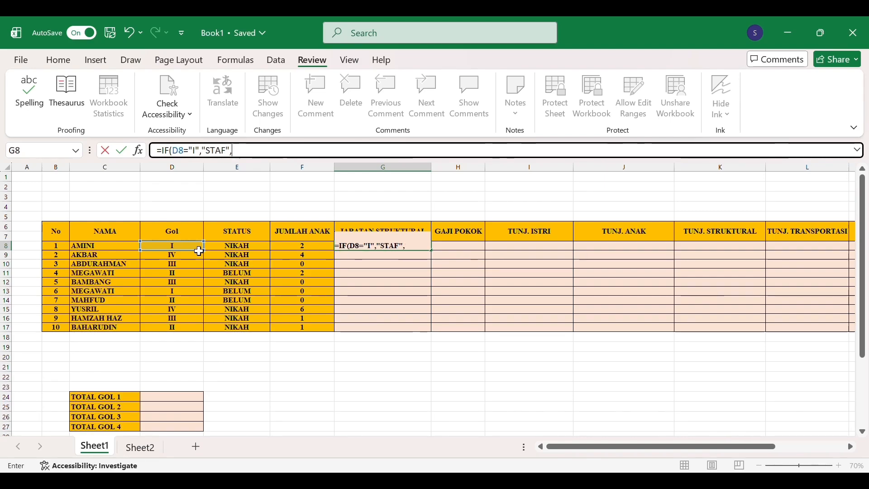
- Add a nested IF to the G8 formula that returns "KASUBAG" when D8 equals "II"
text(,IF()
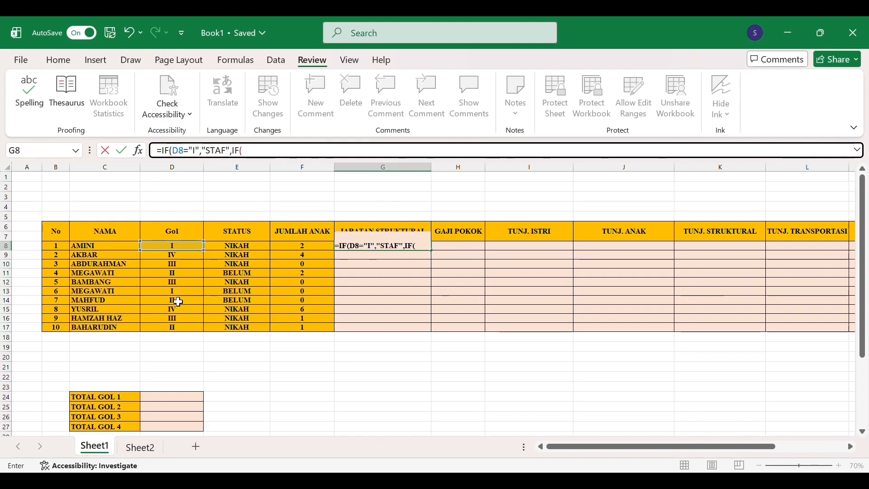
click(199, 245)
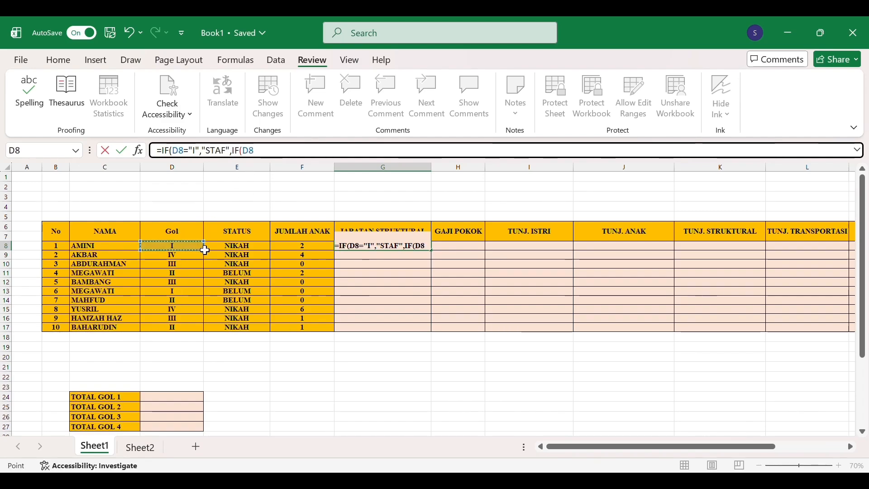
text(="II",")
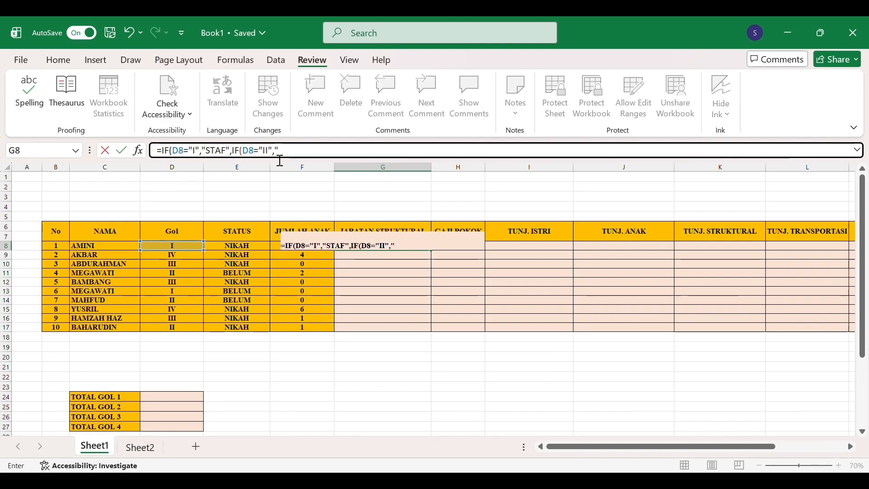
text(KASUBAG")
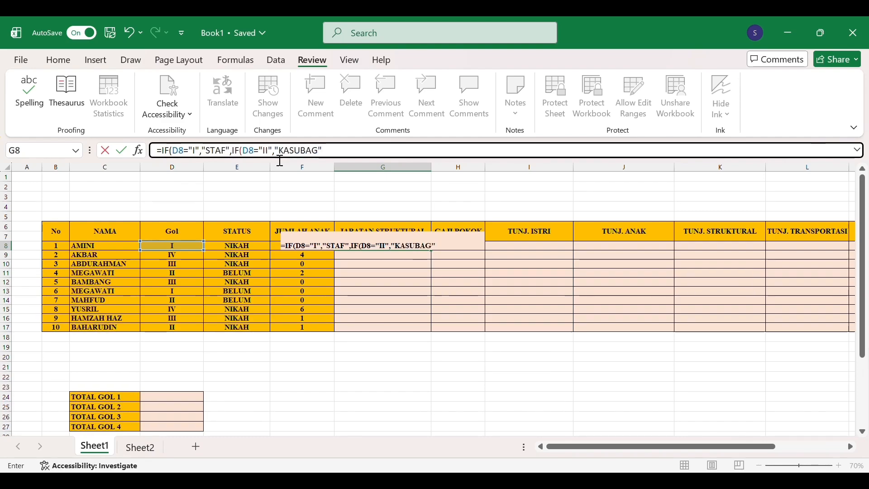
- Add a nested IF to the G8 formula that returns "KABAG" when D8 equals "III", and open a fourth IF
text(,IF()
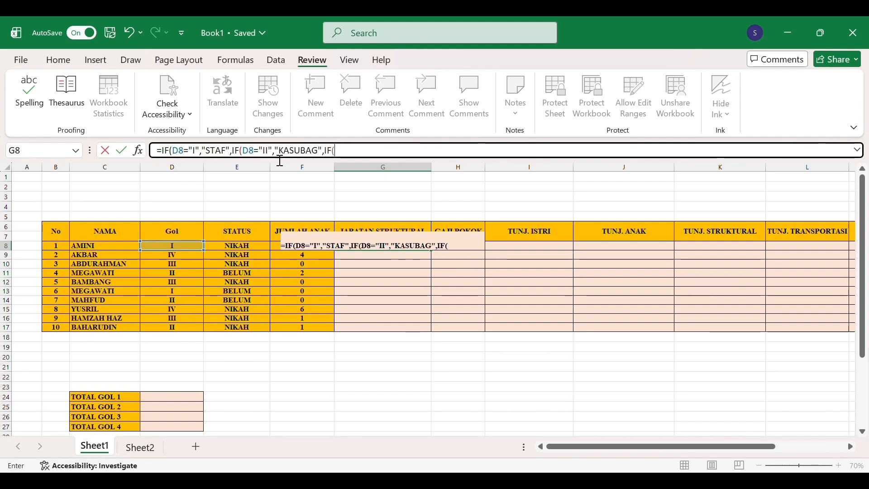
click(187, 250)
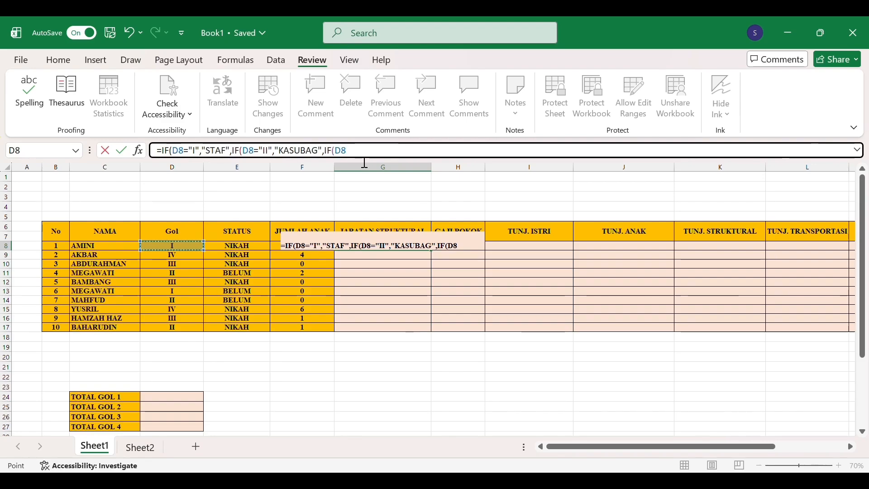
text(+)
key(BackSpace)
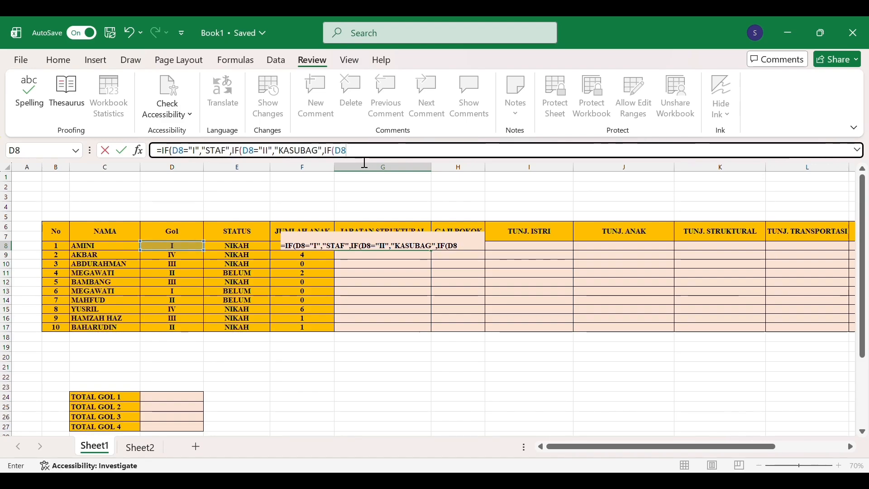
text(="i)
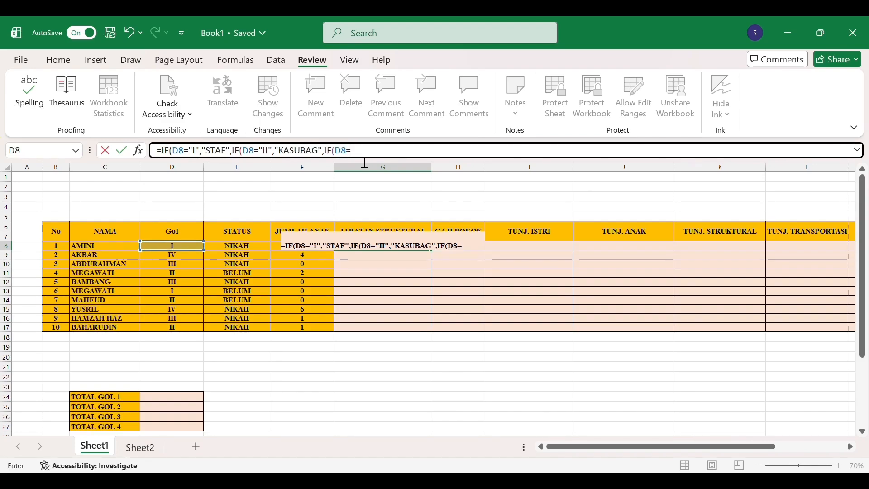
text(II")
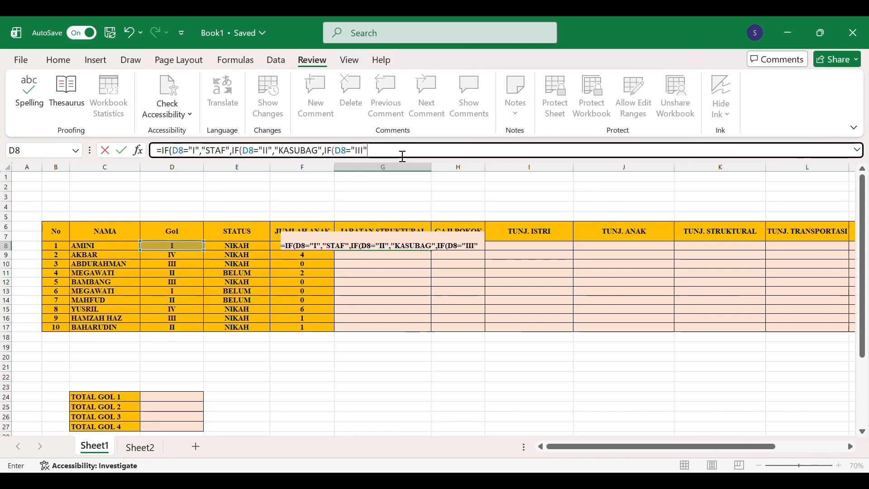
text(,"KABA)
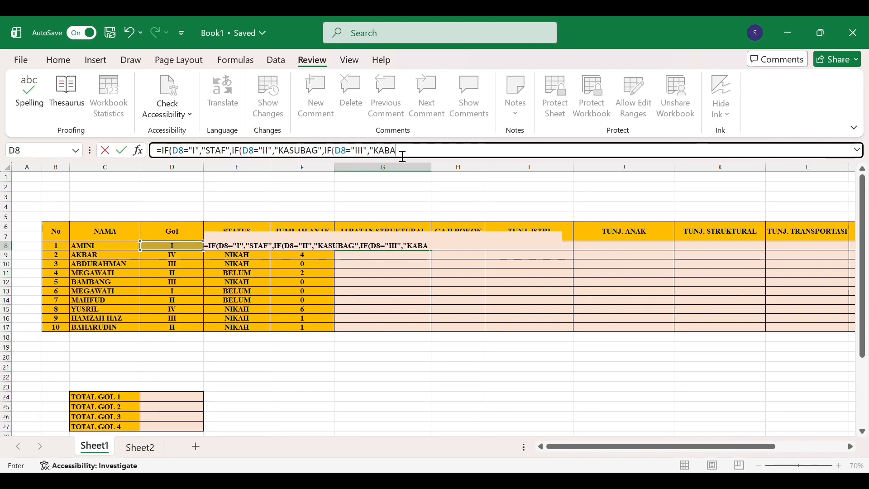
text(G",IF()
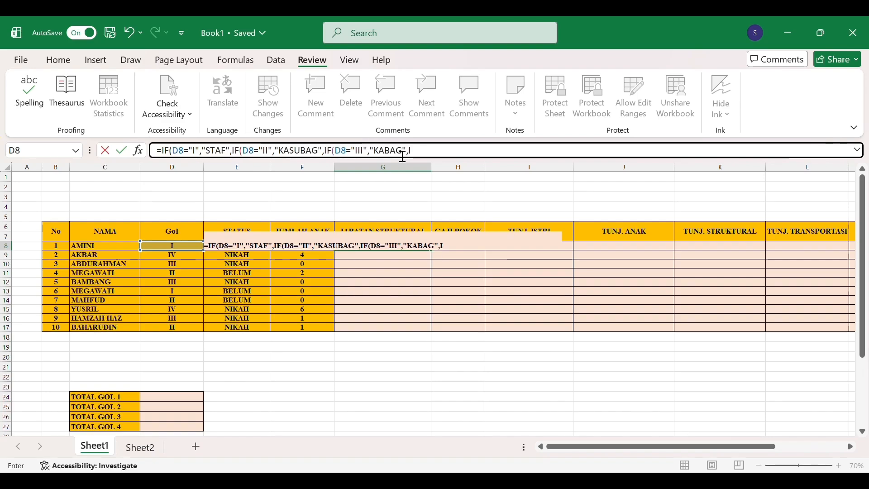
- Finish the G8 formula so it returns "DIREKSI" when D8 equals "IV", and fill it down to G17
text(D8=")
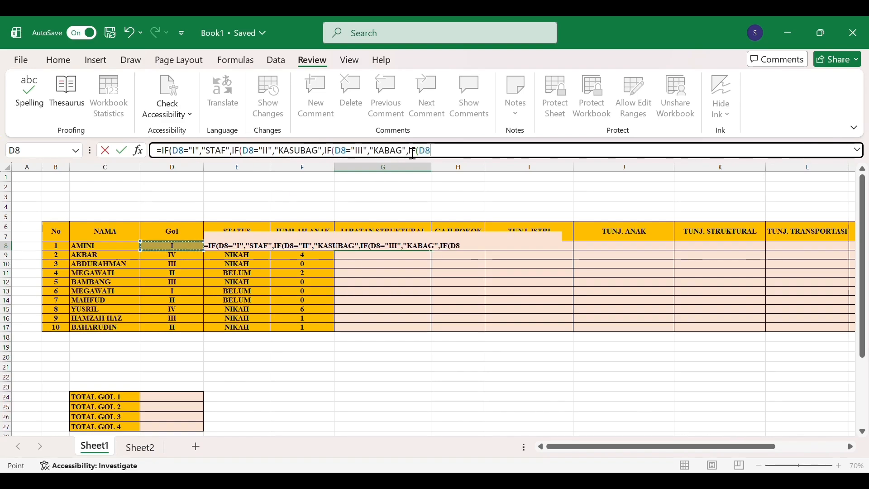
text(IV)
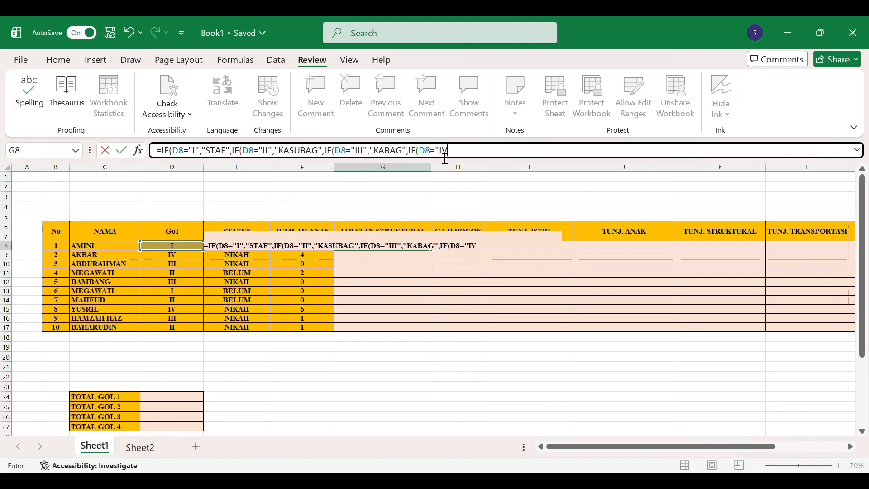
text(","DIREKS)
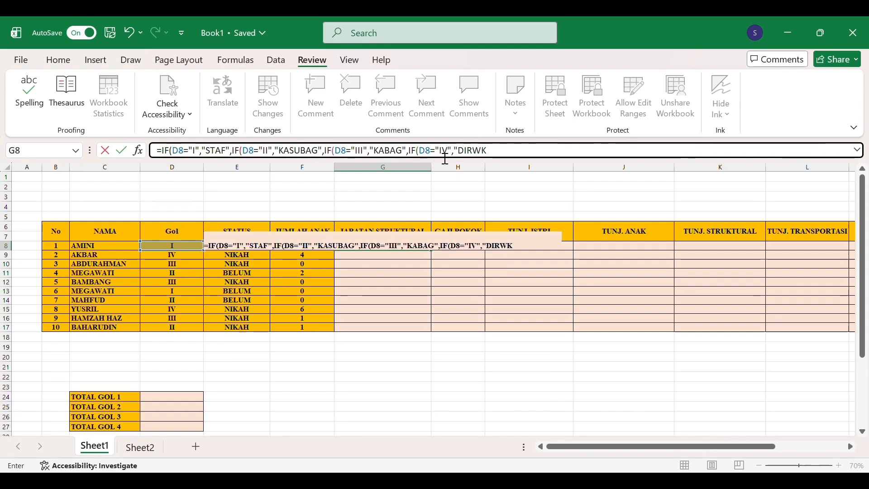
text(I")
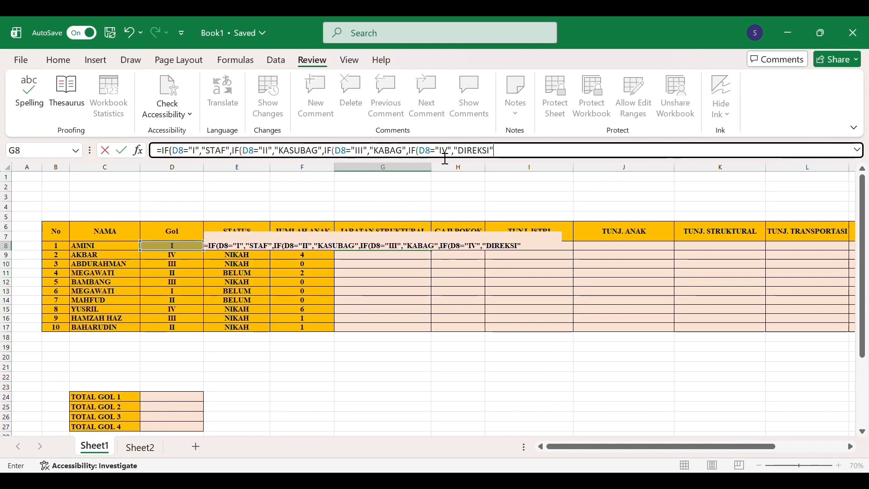
text()))))
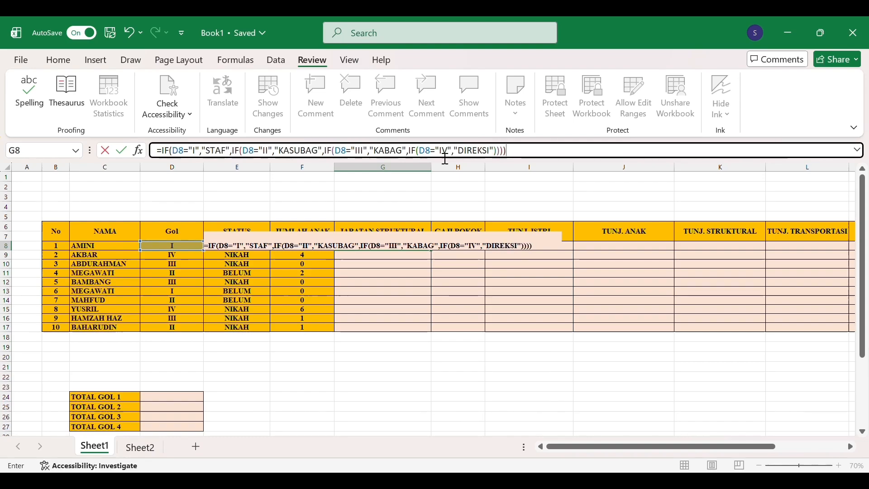
key(Return)
click(422, 248)
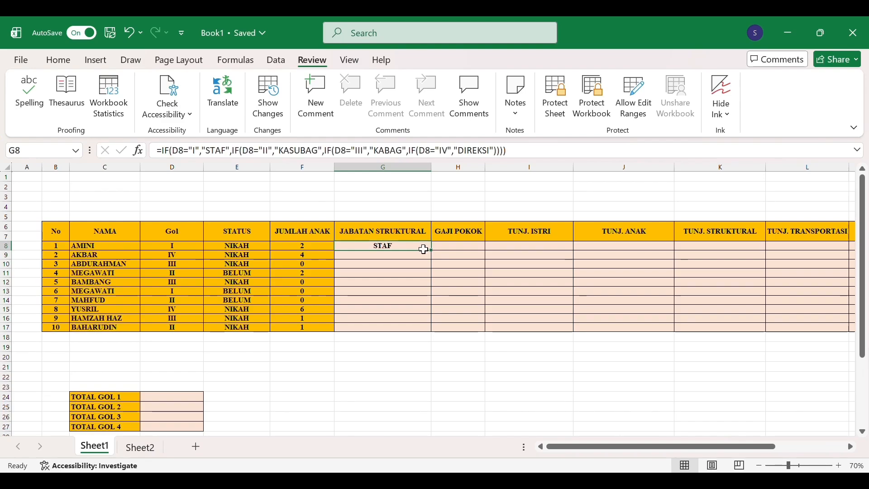
drag(433, 252, 438, 338)
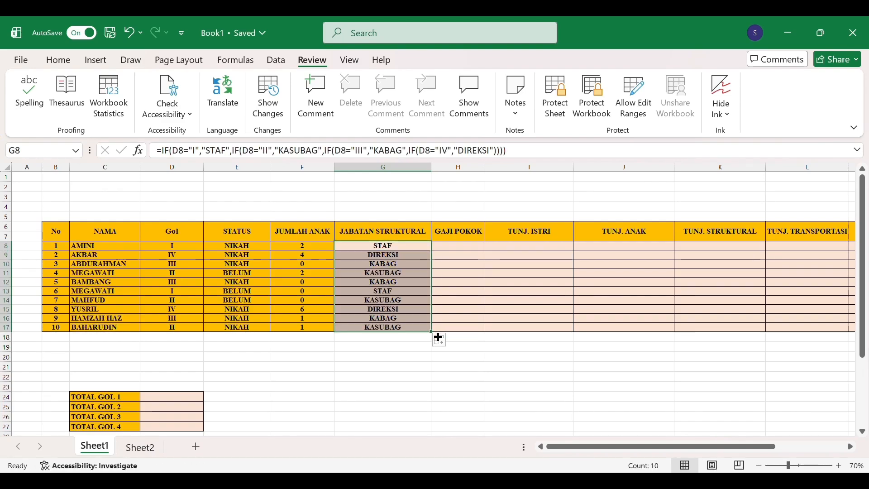
- Begin a VLOOKUP formula in H8 that looks up D8 in the TABEL 1 range C32:D35
click(478, 249)
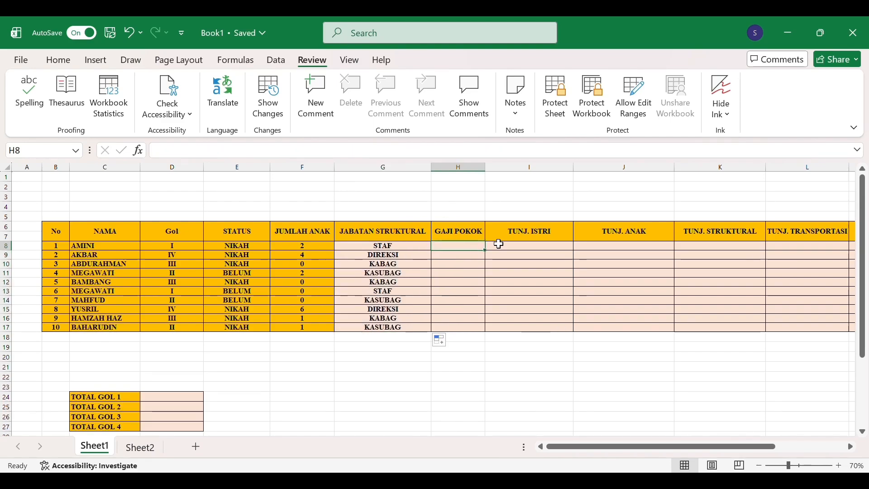
text(=VLO)
key(Tab)
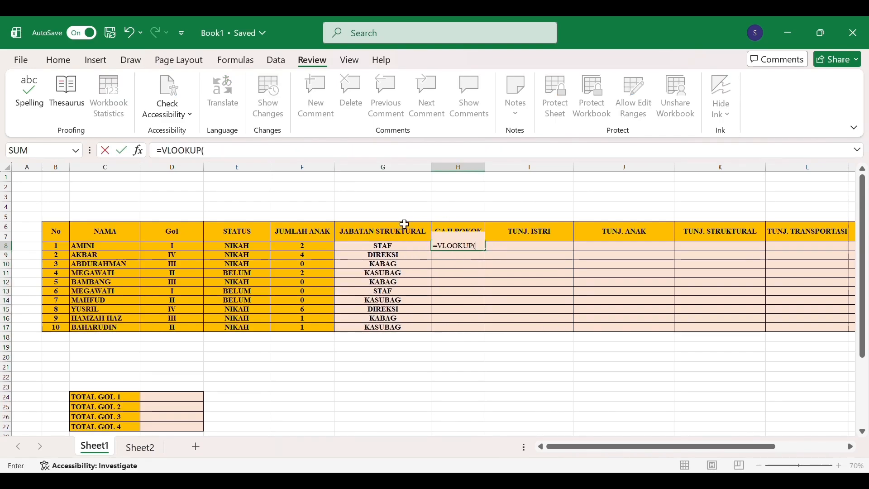
click(198, 250)
text(,)
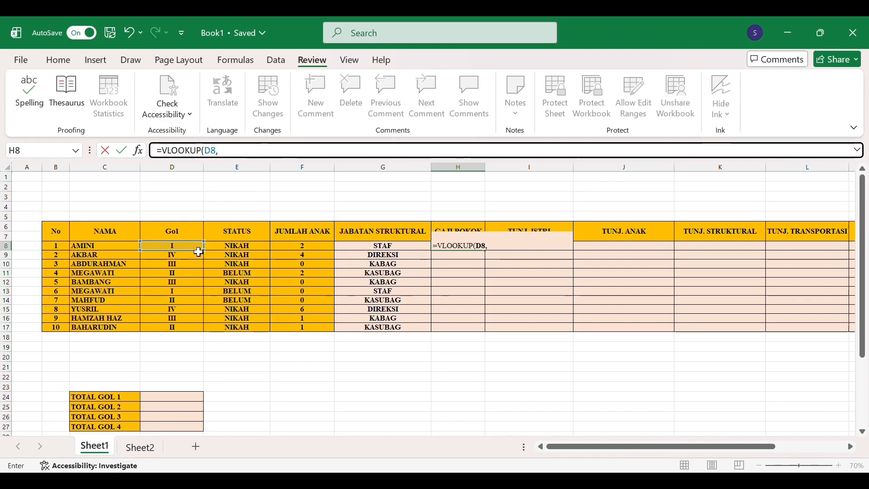
scroll(207, 283, down, 4)
drag(140, 358, 199, 384)
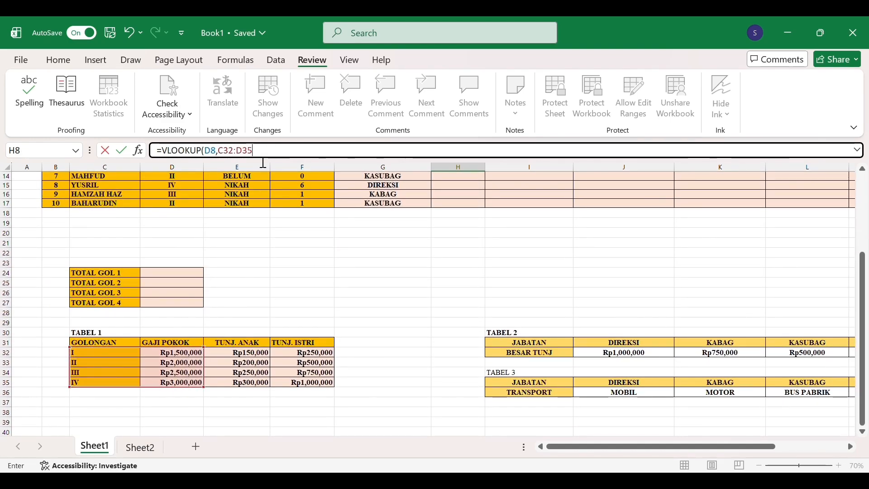
- Make the lookup range in the H8 formula absolute as $C$32:$D$35
key(F4)
click(229, 156)
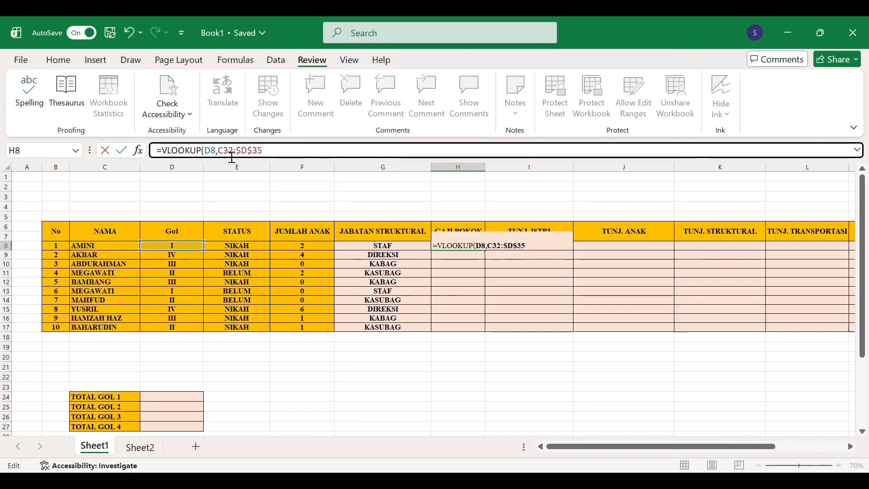
key(F4)
click(287, 157)
text(,)
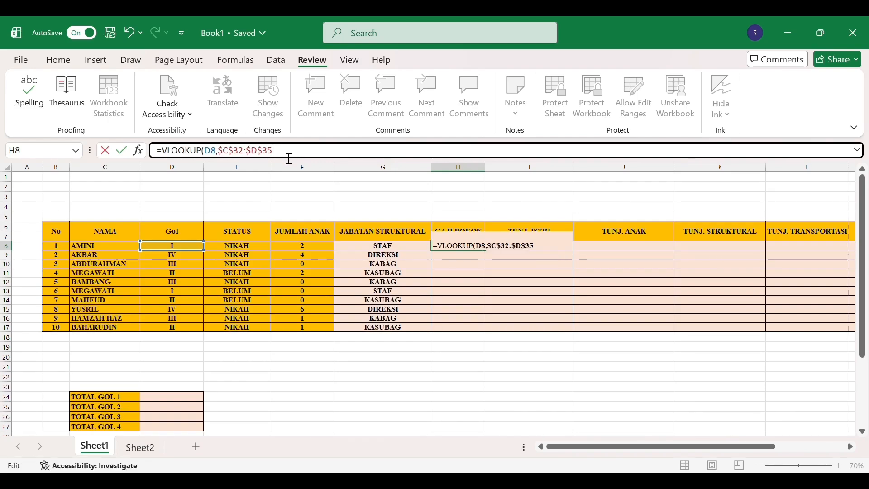
- Complete the H8 lookup with column index 2 and FALSE, and fill it down the GAJI POKOK column to H17
text(2,FALSE)
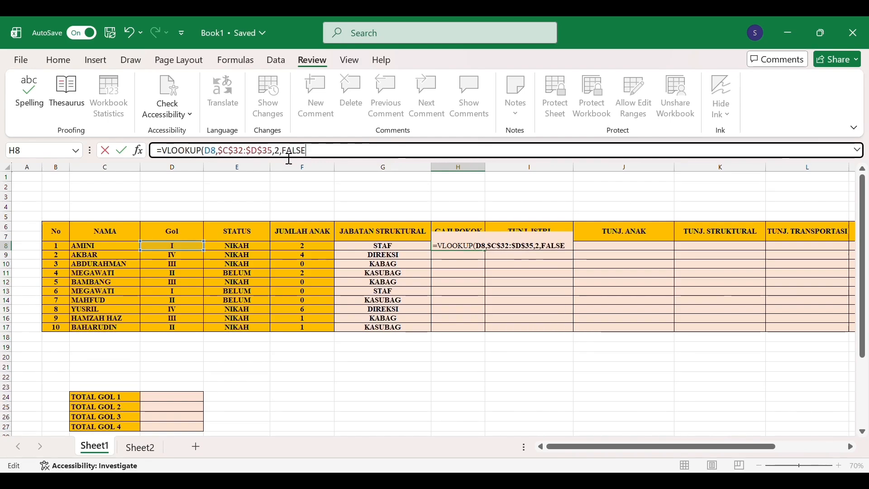
key(ctrl+Return)
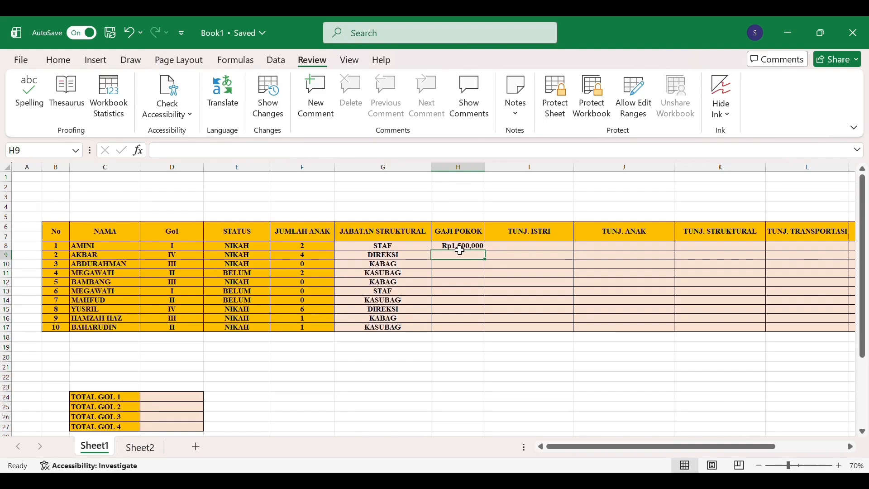
drag(485, 251, 485, 332)
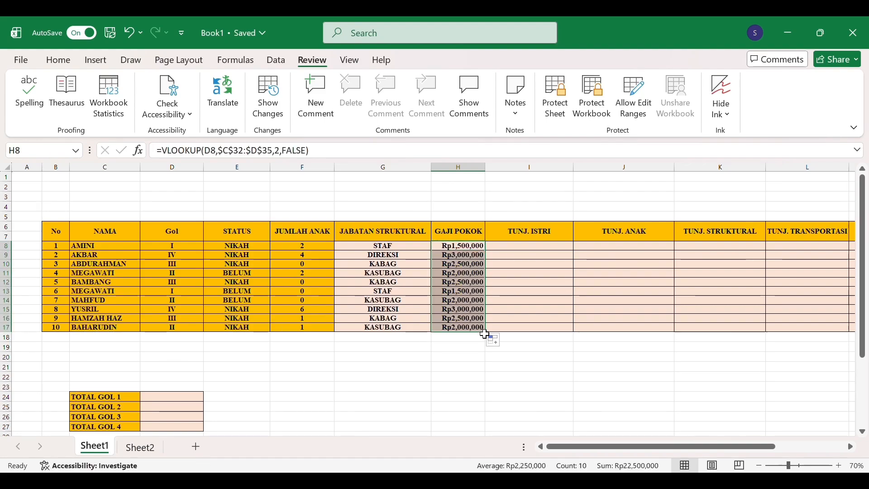
- Begin an IF formula in I8 under TUNJ. ISTRI that tests whether E8 equals "NIKAH"
click(525, 253)
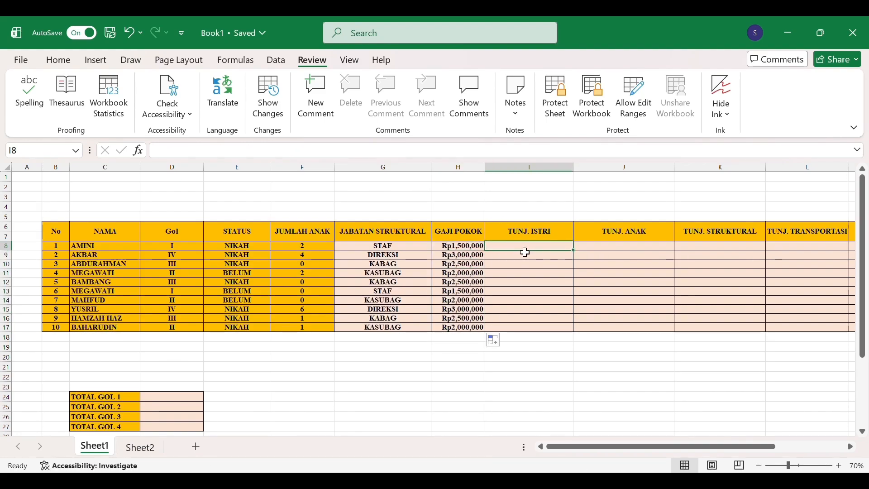
text(=IF)
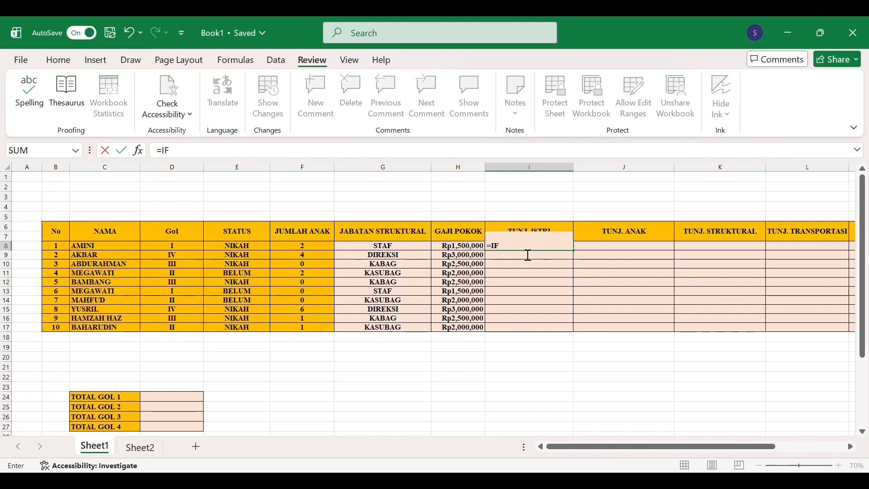
text(()
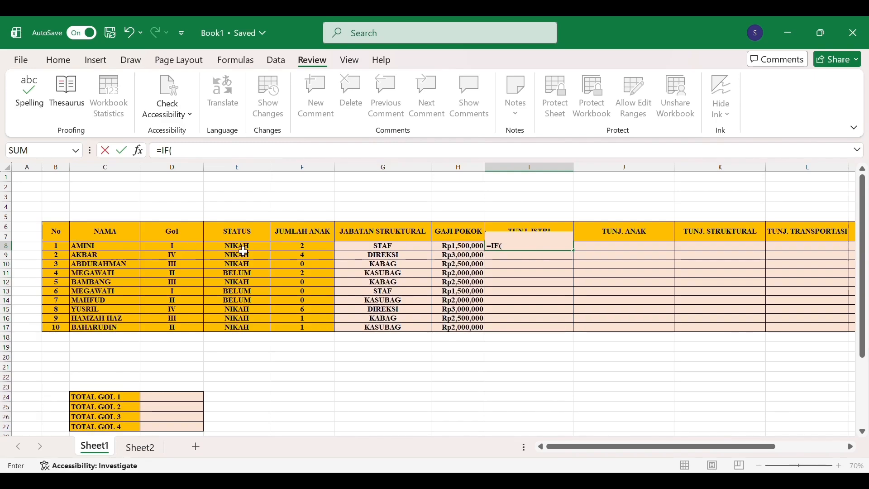
click(244, 251)
click(199, 159)
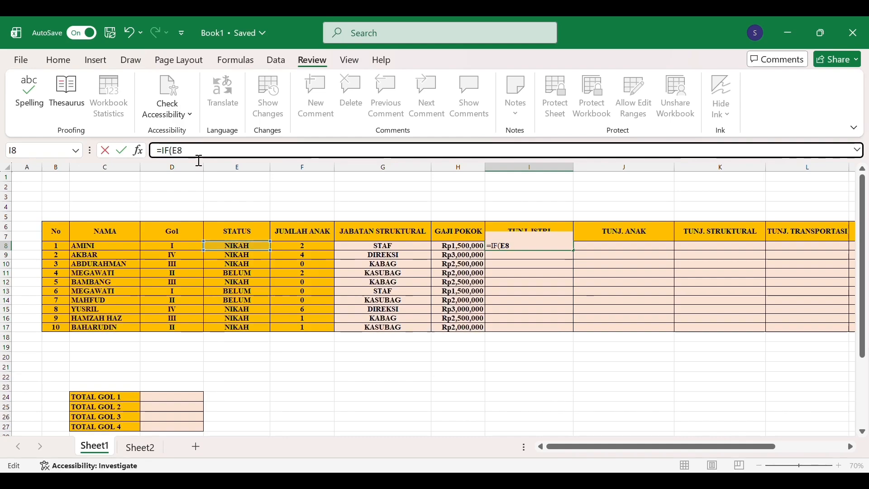
text(+)
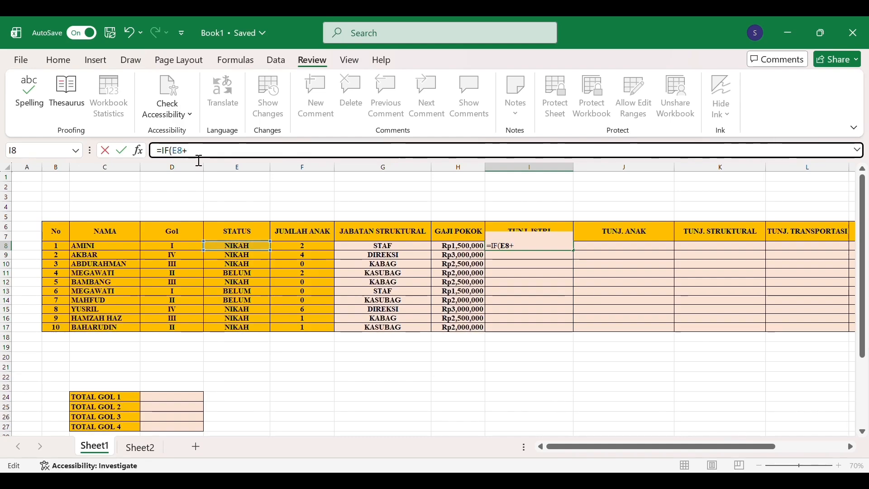
key(BackSpace)
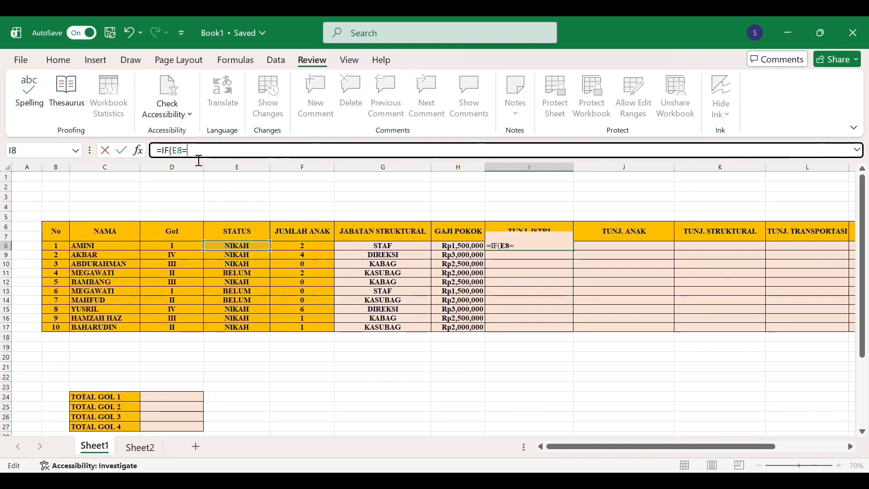
text(="NIKAH")
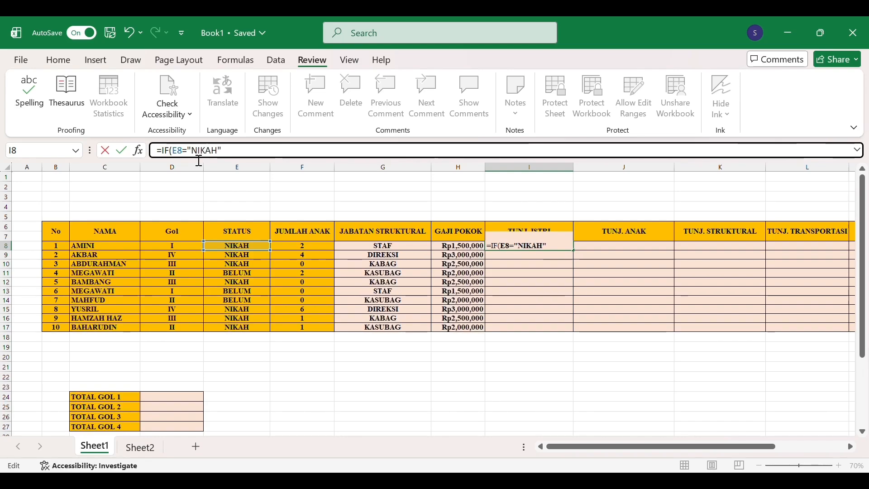
- Nest a VLOOKUP as the true result of the I8 formula, with D8 as the lookup value
text(,VLOO)
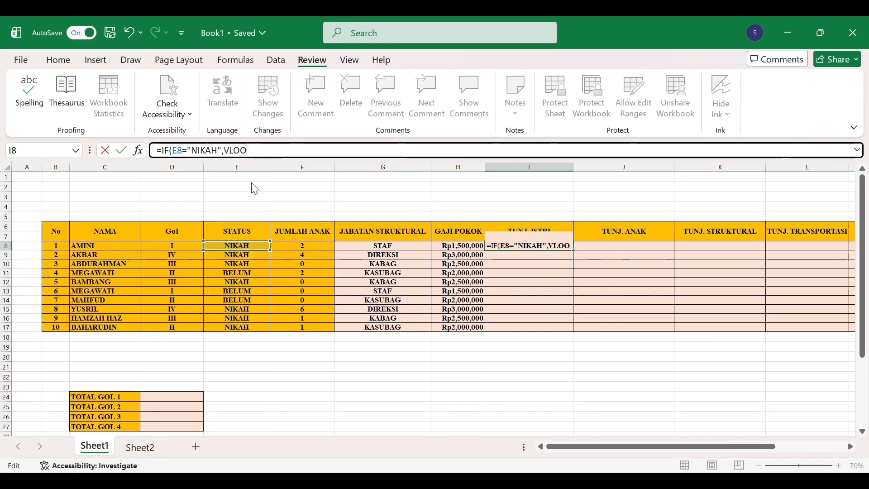
text(KUP()
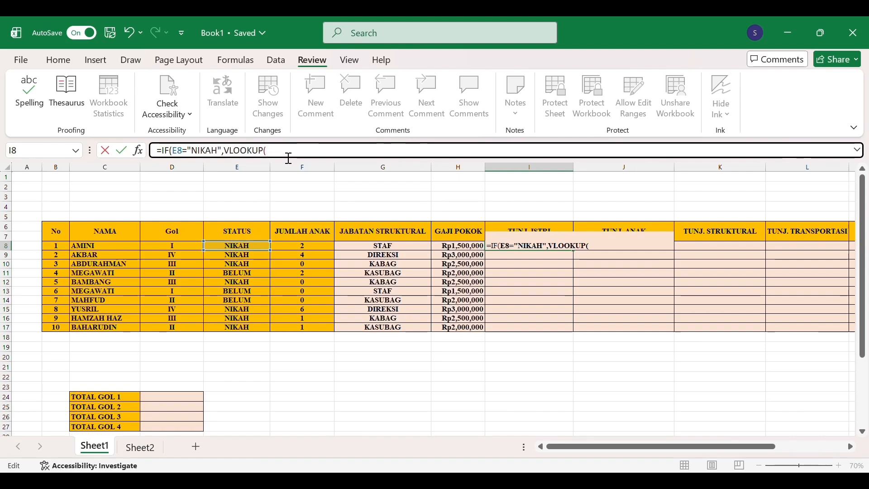
click(191, 249)
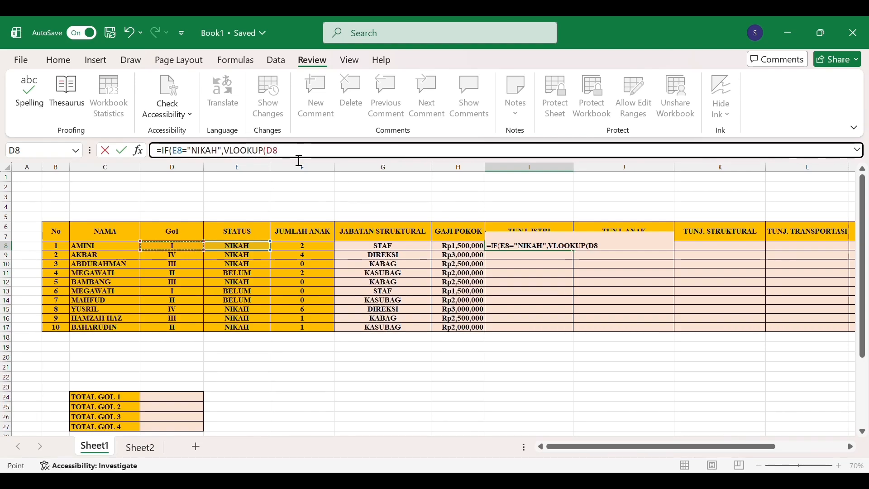
text(,)
- Add the GOLONGAN cells of TABEL 1 to the I8 lookup as the absolute range $C$32:$C$35
scroll(317, 231, down, 1)
scroll(317, 231, down, 4)
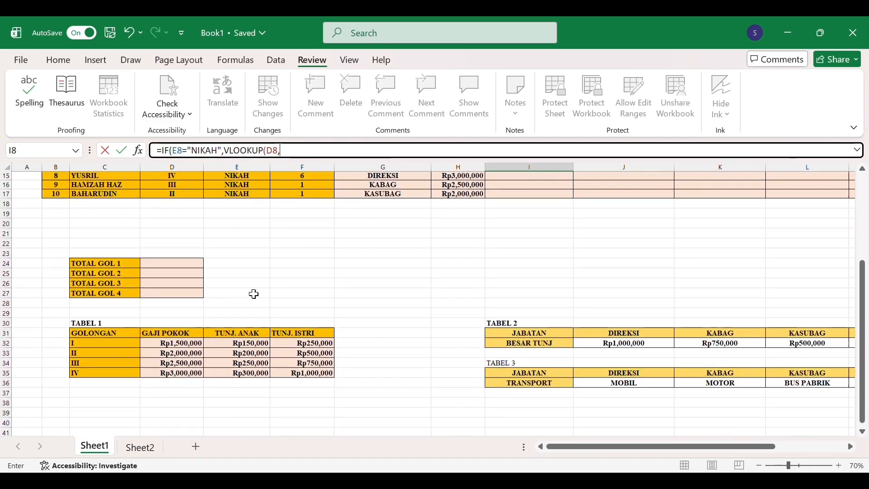
drag(126, 346, 148, 386)
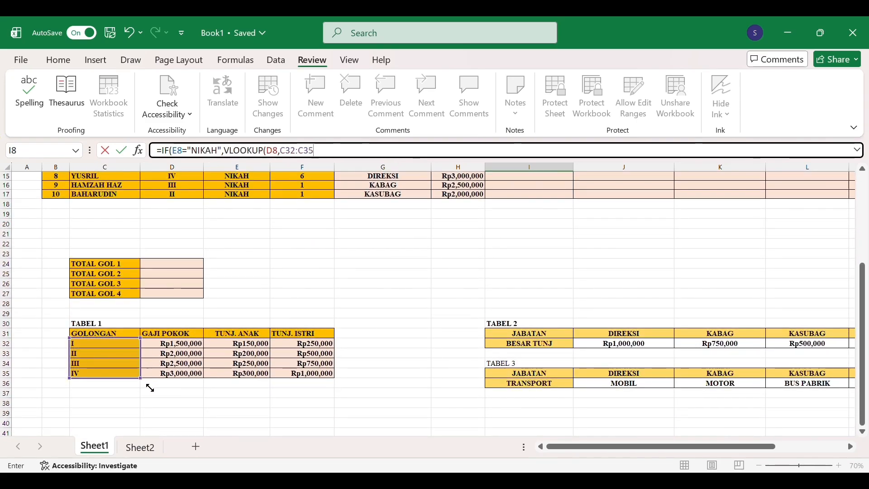
click(316, 153)
key(F4)
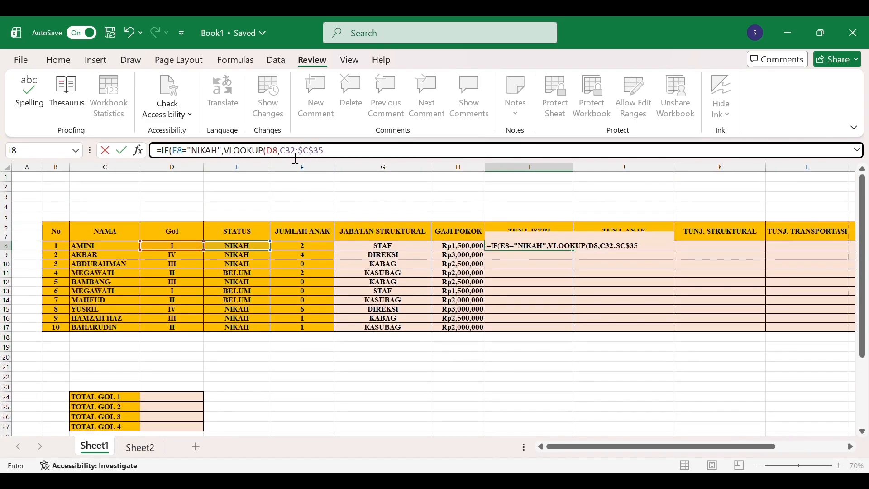
double_click(295, 151)
click(357, 155)
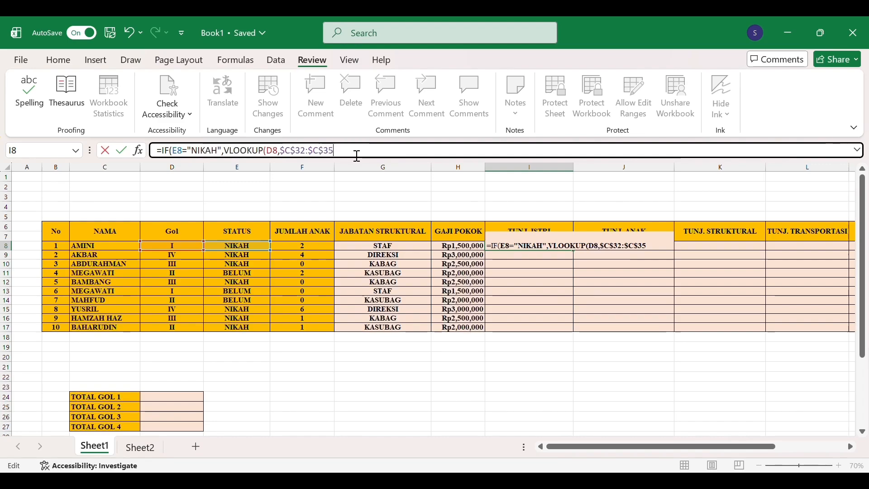
- Extend the I8 lookup range to the TUNJ. ISTRI cells with :$F$32:$F$35, and enter column index 4
text(:)
scroll(311, 258, down, 5)
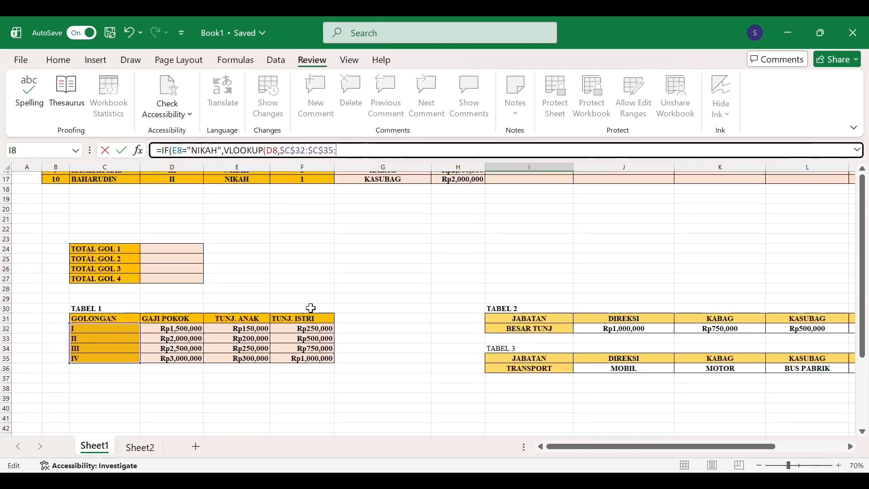
click(317, 327)
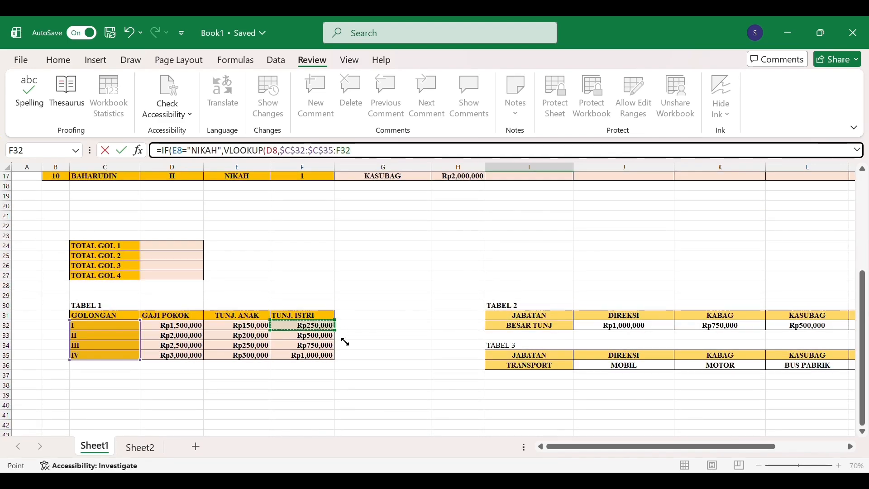
drag(345, 343, 339, 366)
click(382, 161)
key(F4)
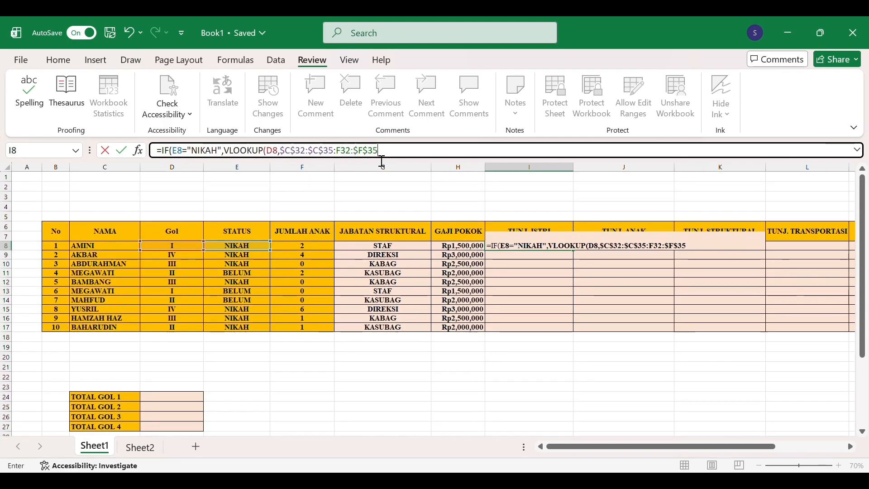
click(351, 157)
key(F4)
click(413, 154)
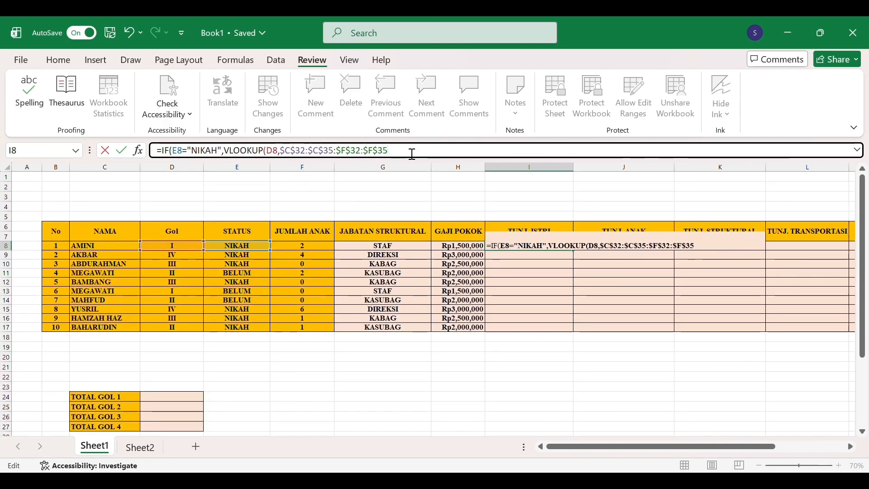
text(,4)
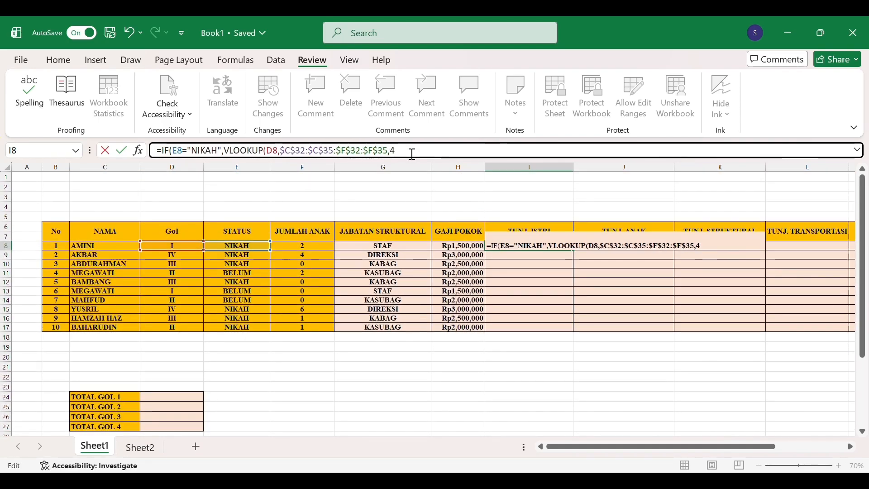
- Finish the I8 formula with FALSE for an exact match and 0 as the false result, and fill it down to I17
text(,FALSE)
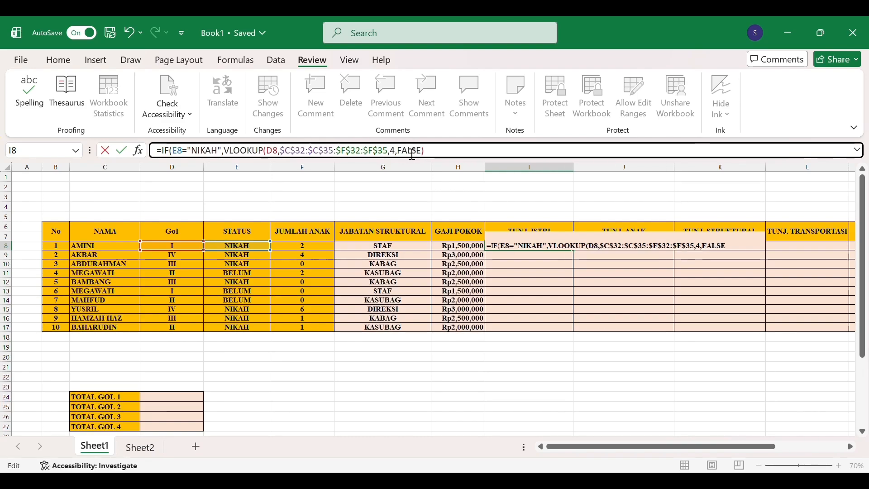
text(,0))
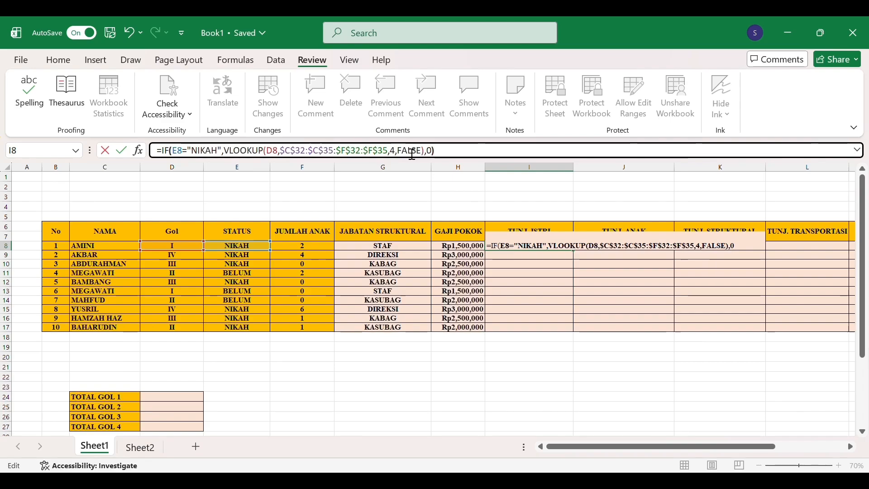
key(ctrl+Return)
drag(582, 256, 578, 335)
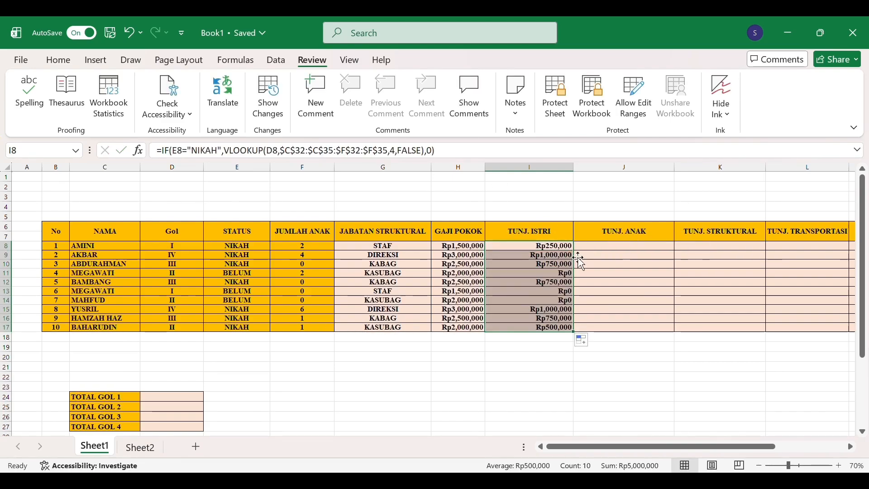
- Begin a formula in J8 under TUNJ. ANAK with MIN(F8,4) followed by a multiplication sign
click(561, 252)
scroll(563, 251, right, 2)
click(563, 252)
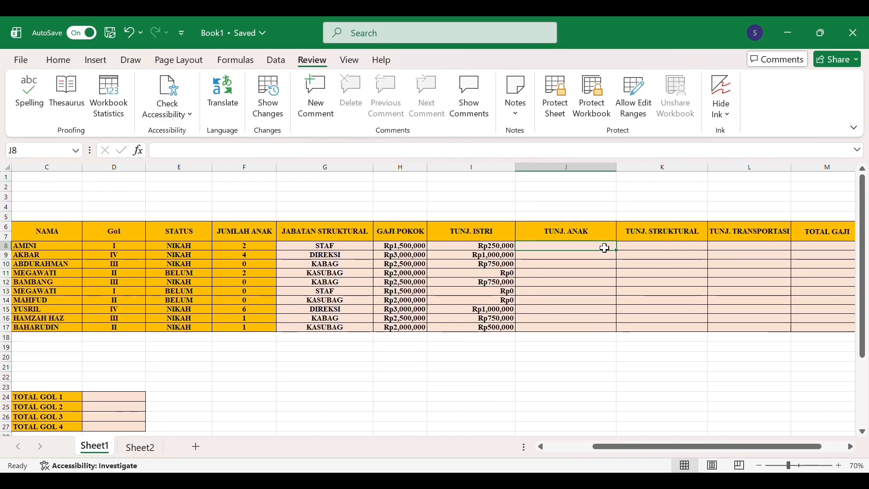
text(=)
scroll(276, 159, left, 2)
text(MIN()
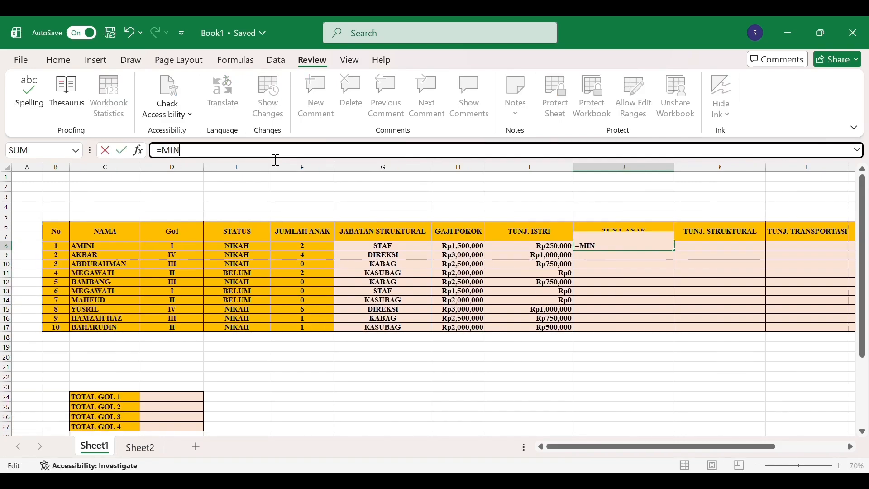
click(306, 250)
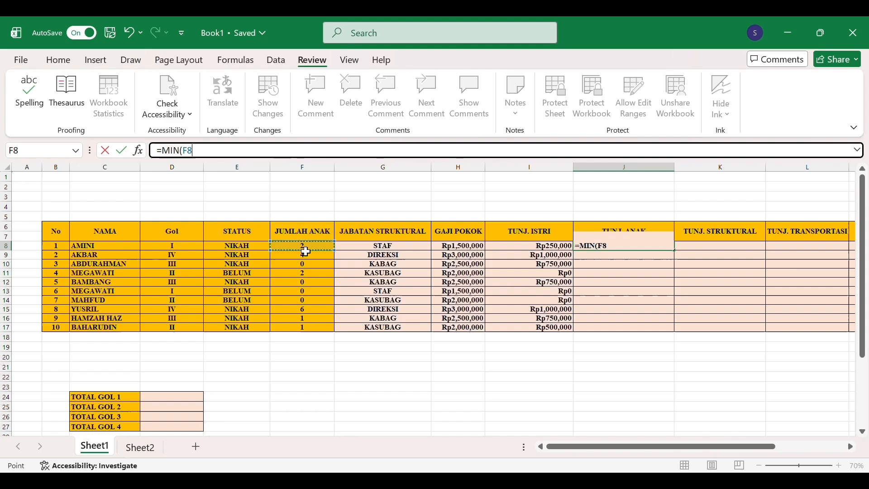
click(243, 150)
text(,4)*)
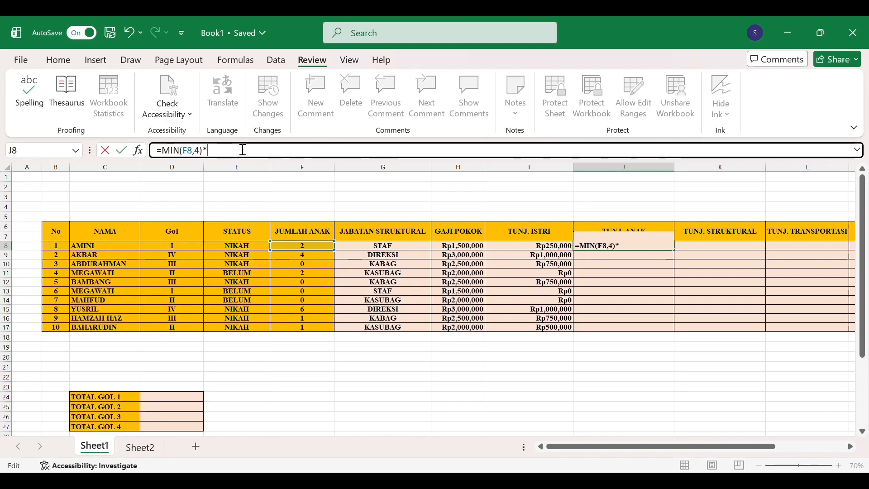
- Add a VLOOKUP as the multiplier in the J8 formula, with D8 as the lookup value
text(VLOOKUP()
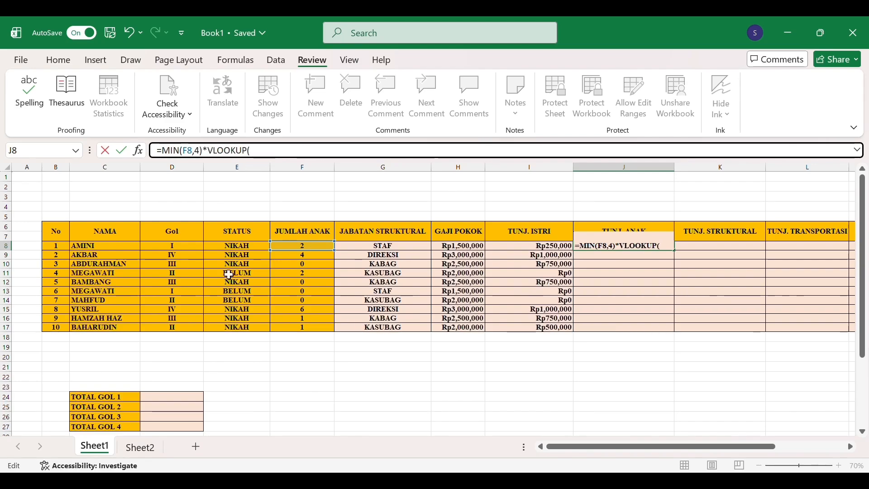
click(194, 247)
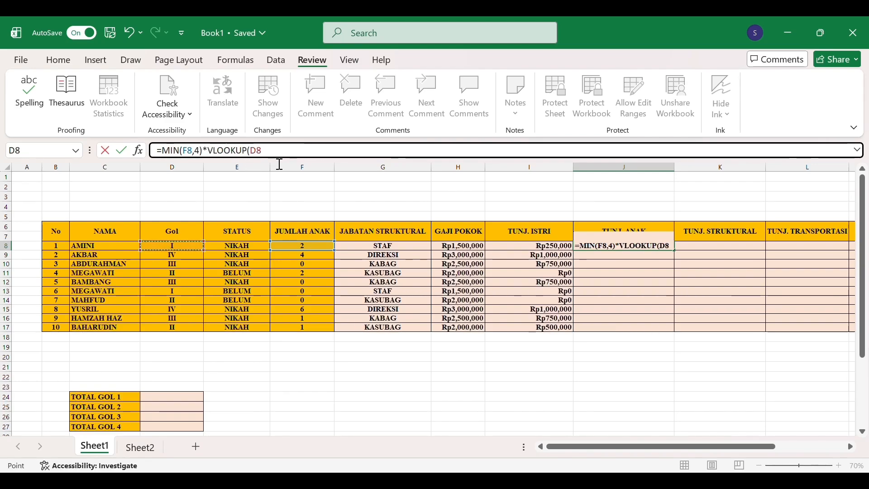
text(,)
- Add the GOLONGAN cells of TABEL 1 to the J8 lookup as the absolute range $C$32:$C$35
scroll(295, 326, down, 4)
drag(135, 353, 139, 383)
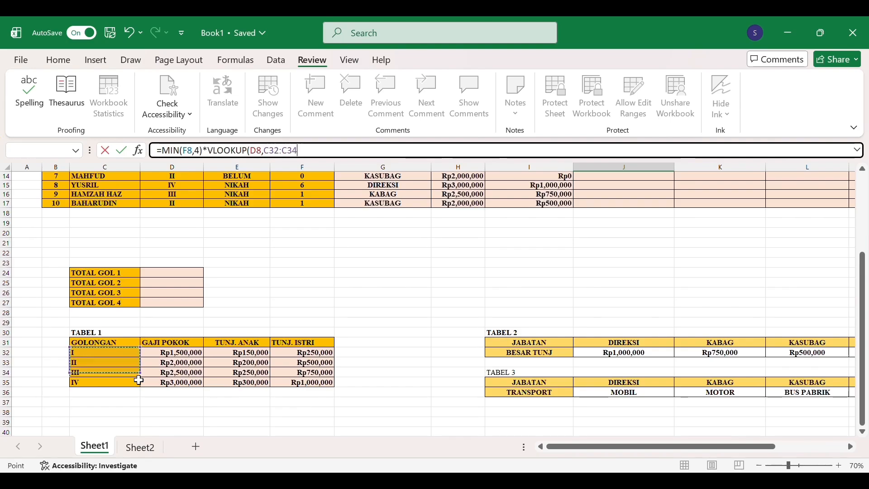
scroll(349, 165, up, 4)
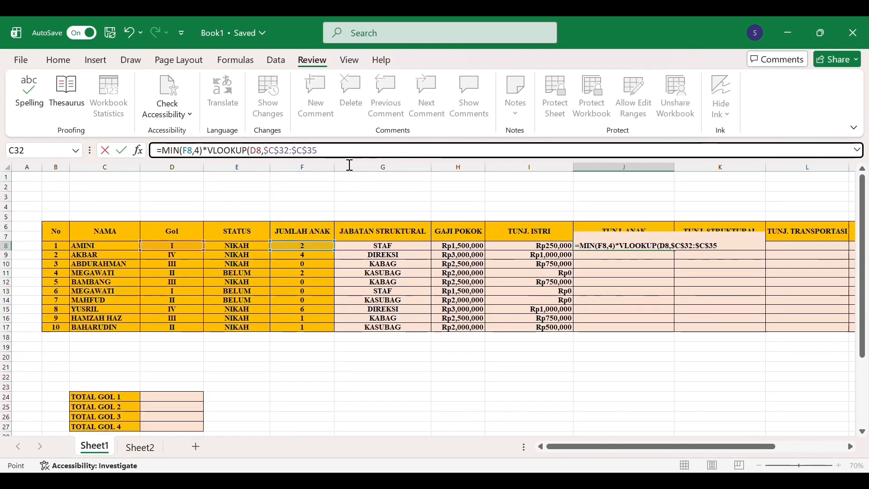
key(F8)
scroll(351, 165, down, 3)
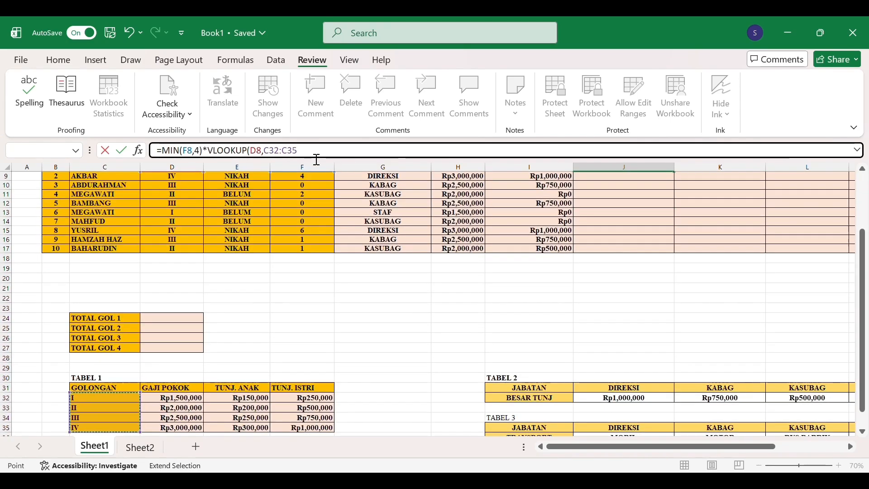
key(F4)
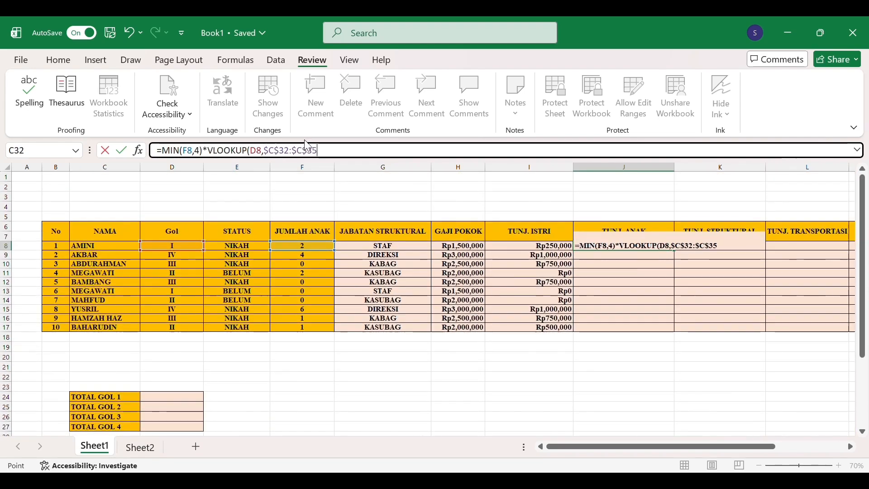
key(ctrl+z)
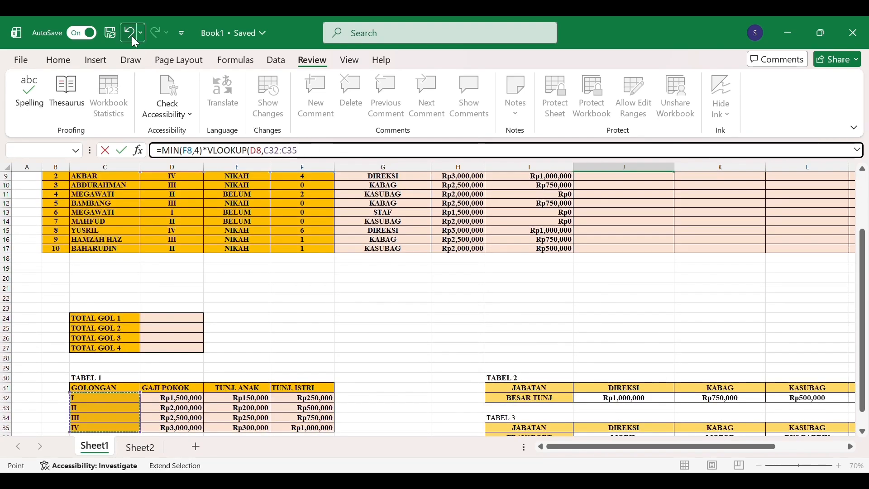
drag(267, 150, 334, 150)
key(F4)
text(;)
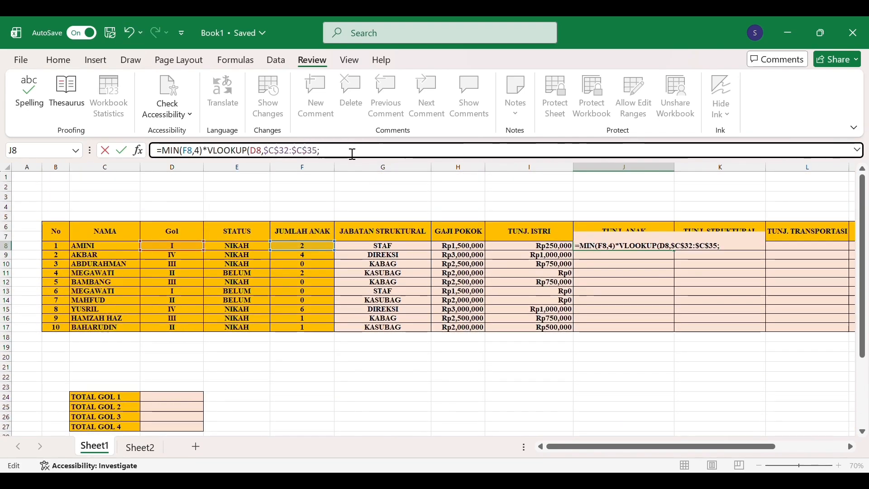
- Extend the J8 lookup range to the TUNJ. ANAK cells of TABEL 1 with :$E$32:$E$35
scroll(277, 310, down, 6)
click(238, 296)
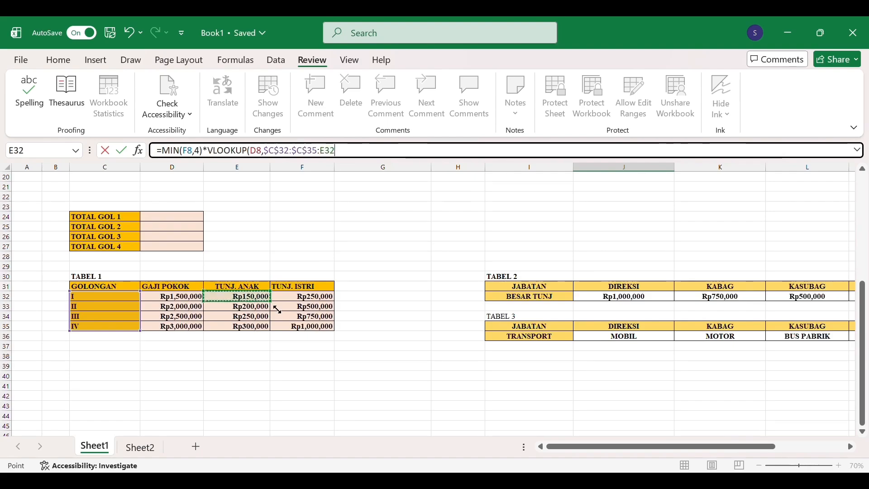
drag(277, 310, 274, 332)
click(366, 150)
key(F4)
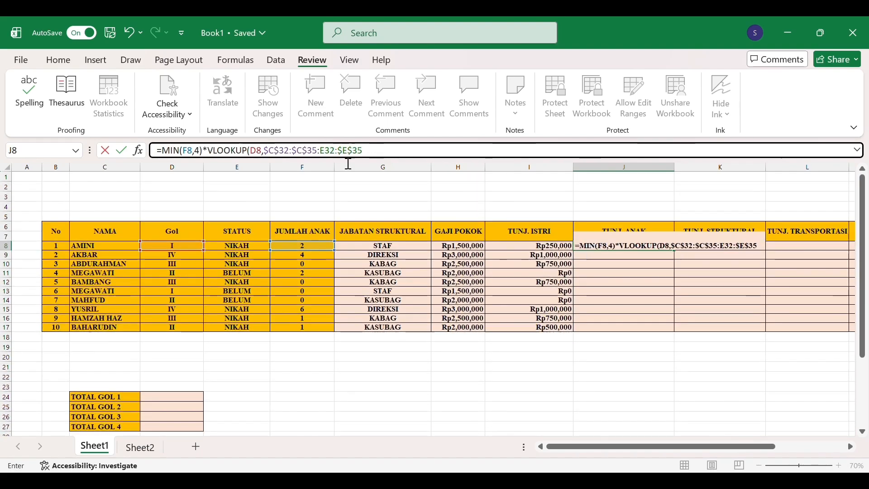
double_click(339, 151)
key(F4)
text(,)
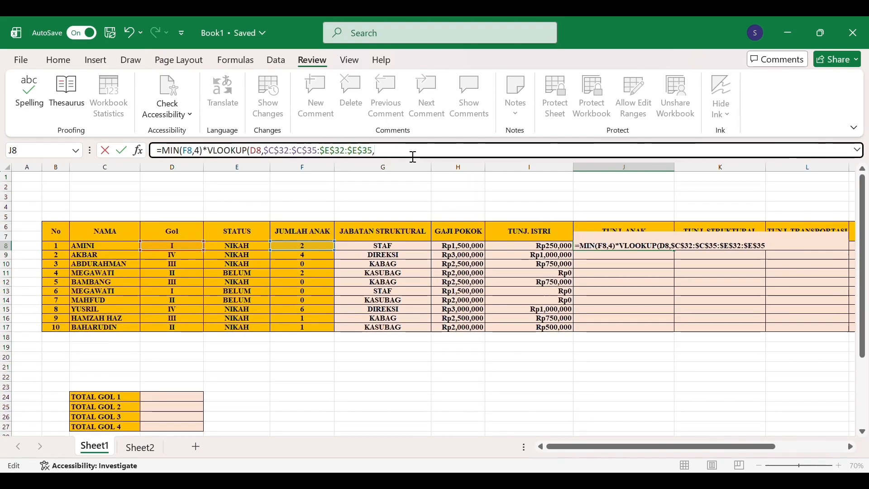
- Finish the J8 formula with column index 3 and FALSE, and fill it down to J17
text(3,fals)
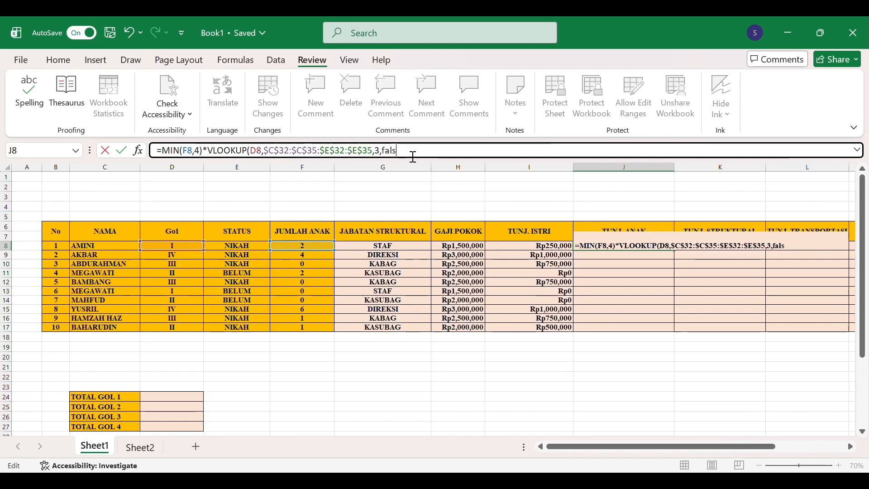
text(e))
key(Return)
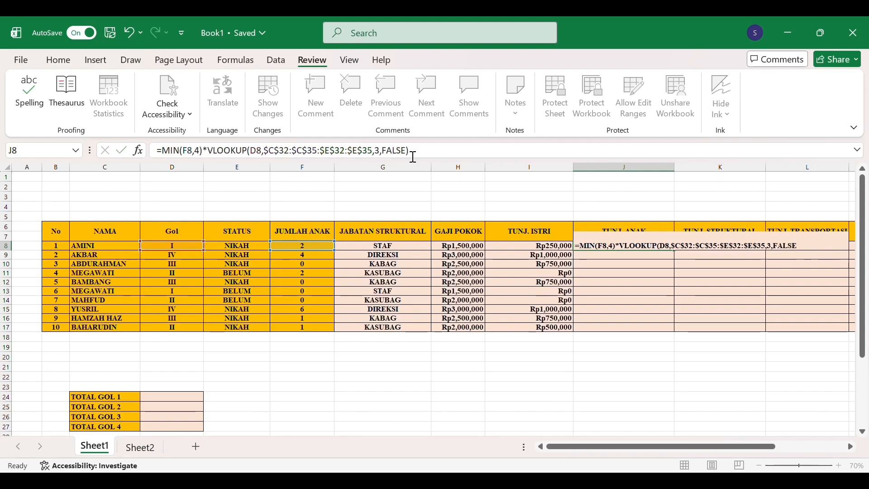
drag(675, 250, 676, 334)
- Begin an HLOOKUP formula in K8 under TUNJ. STRUKTURAL
scroll(676, 334, right, 1)
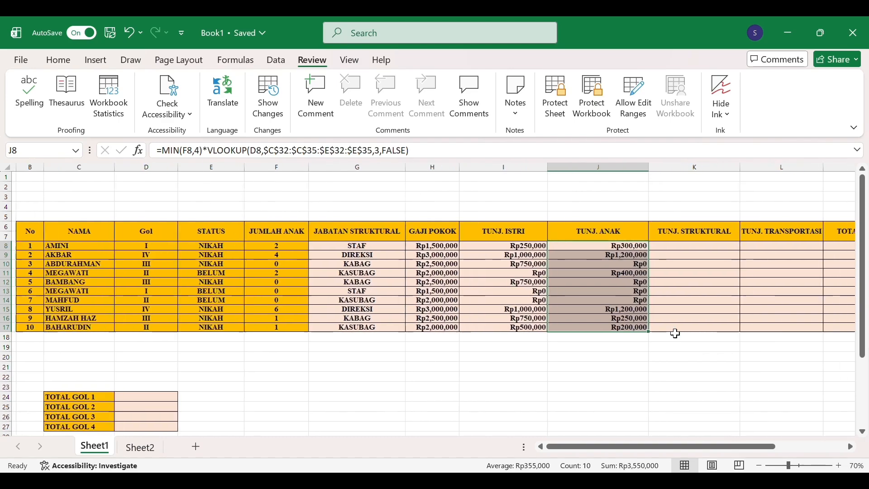
click(702, 249)
scroll(692, 271, right, 1)
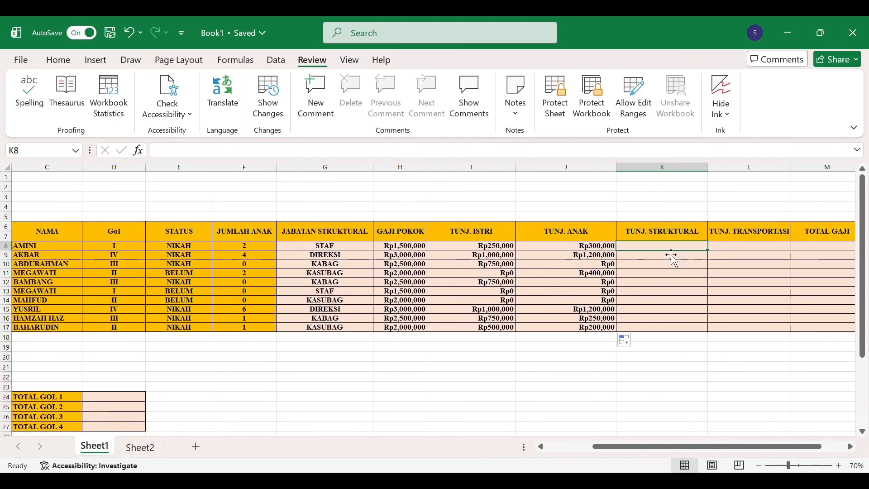
text(=)
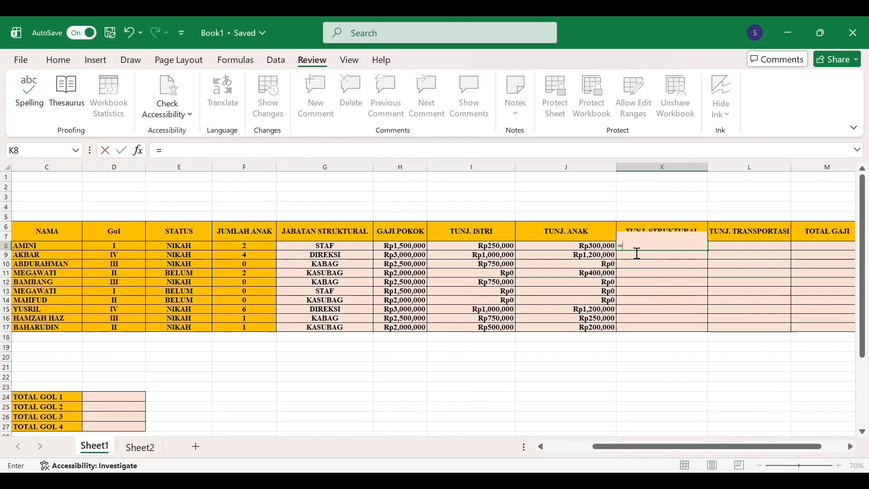
click(214, 156)
text(HL)
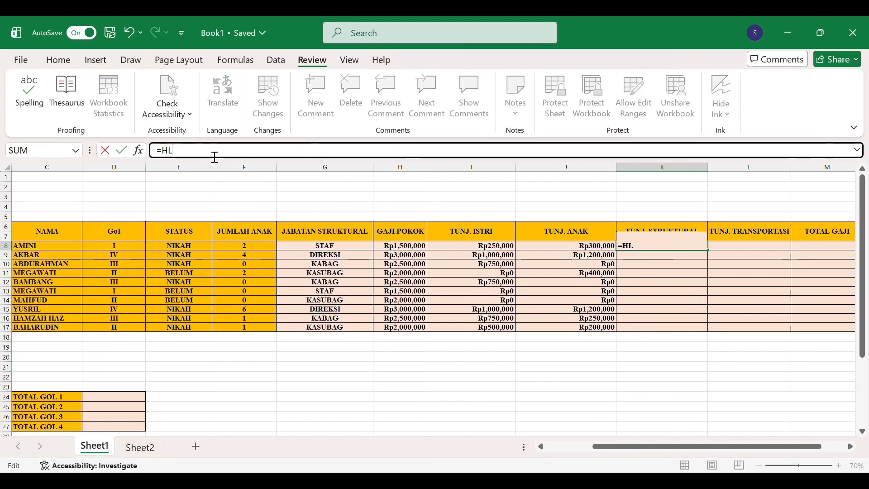
key(Tab)
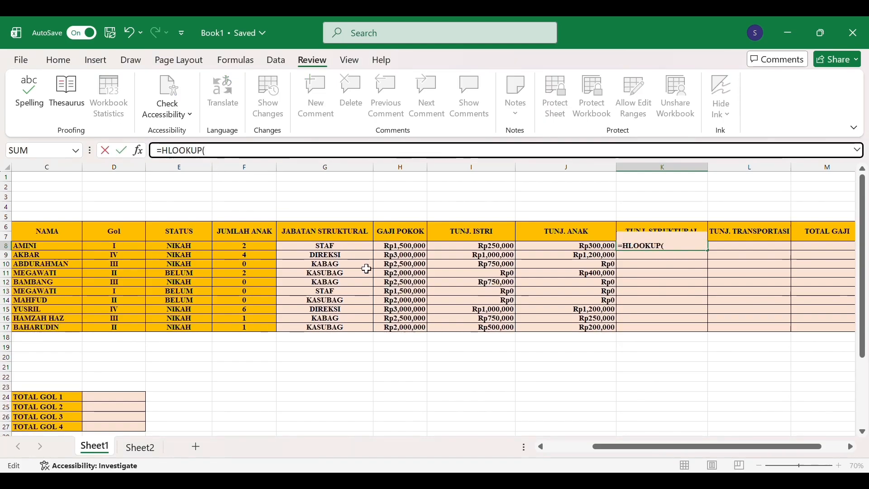
- Check the layout of TABEL 2 and set G8 as the lookup value of the K8 formula
scroll(367, 268, down, 3)
scroll(377, 280, right, 2)
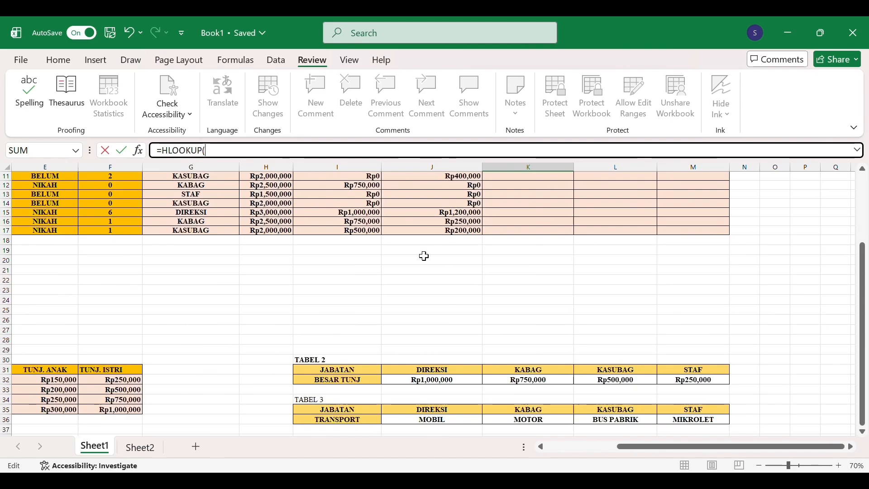
scroll(424, 257, left, 3)
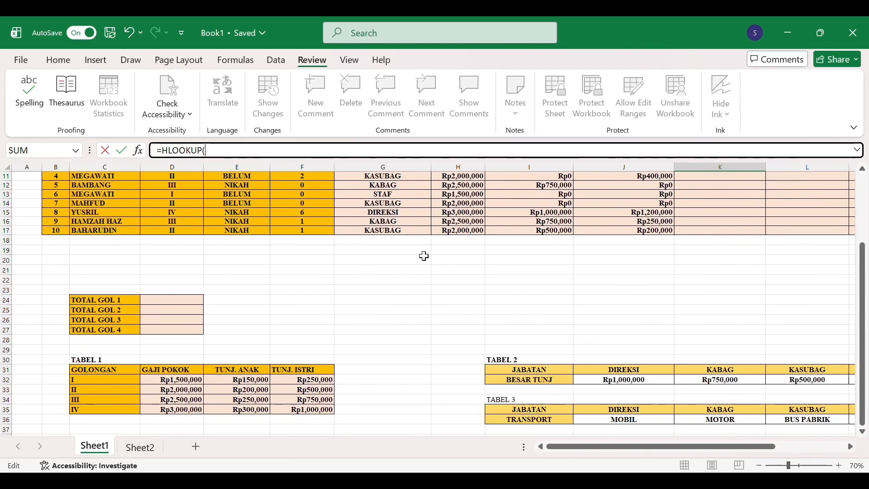
scroll(424, 256, up, 4)
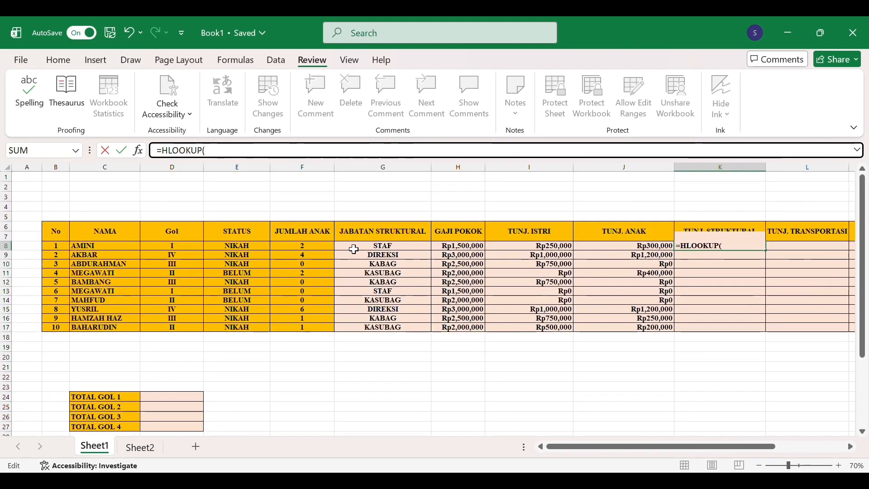
click(425, 252)
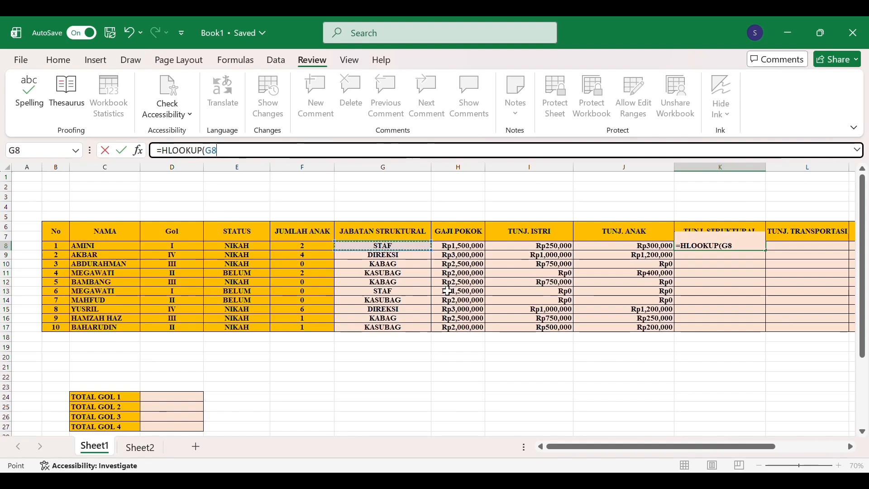
text(,)
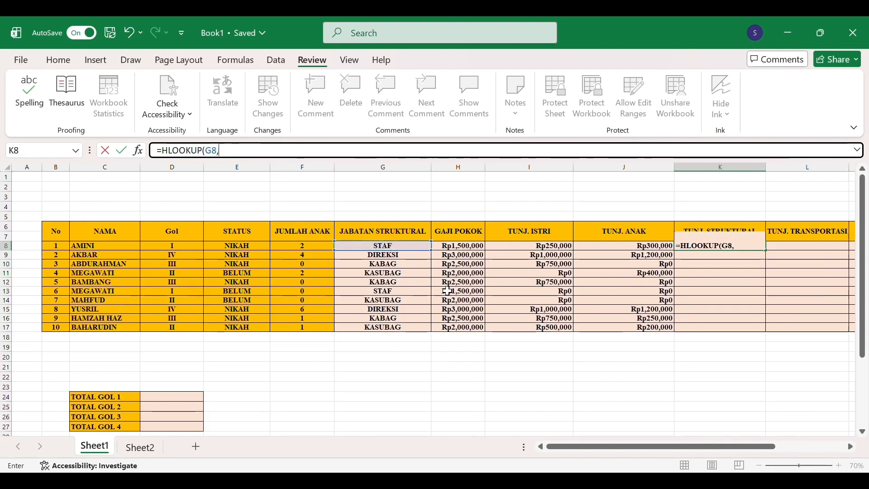
- Set the TABEL 2 cells I31:M32 as the table range of the K8 HLOOKUP formula
scroll(535, 363, down, 4)
scroll(535, 363, right, 2)
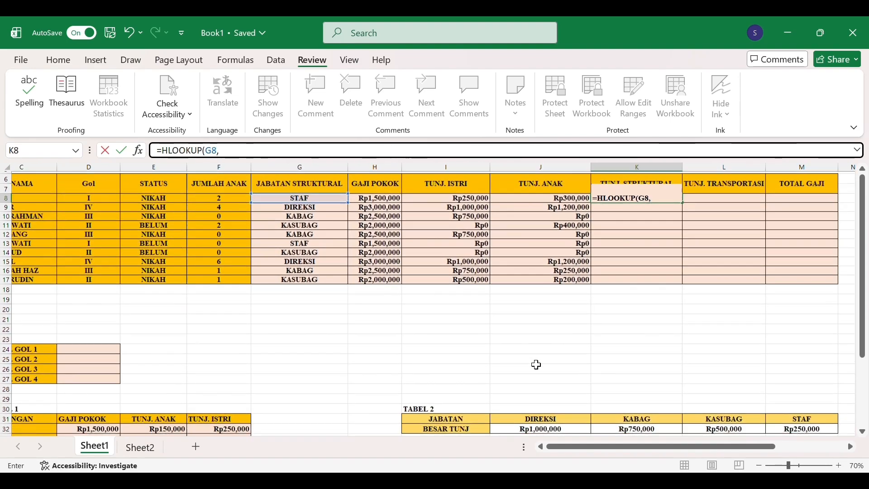
scroll(536, 364, down, 2)
scroll(537, 364, right, 2)
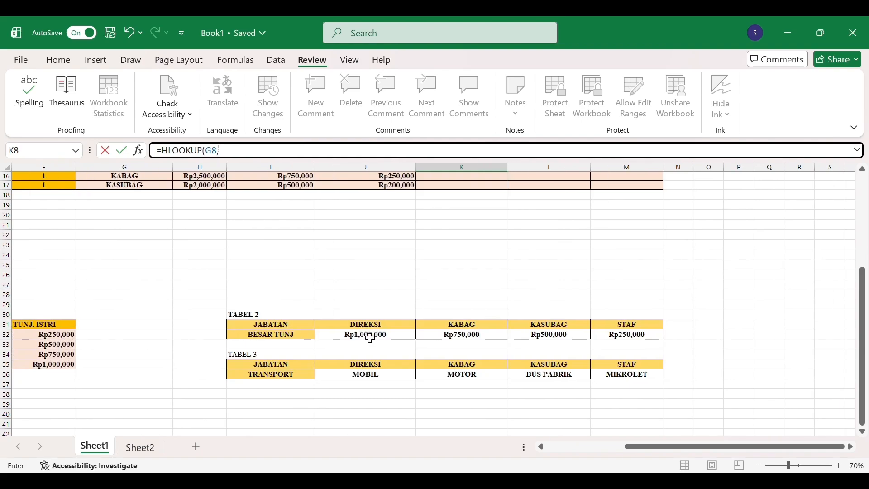
click(371, 337)
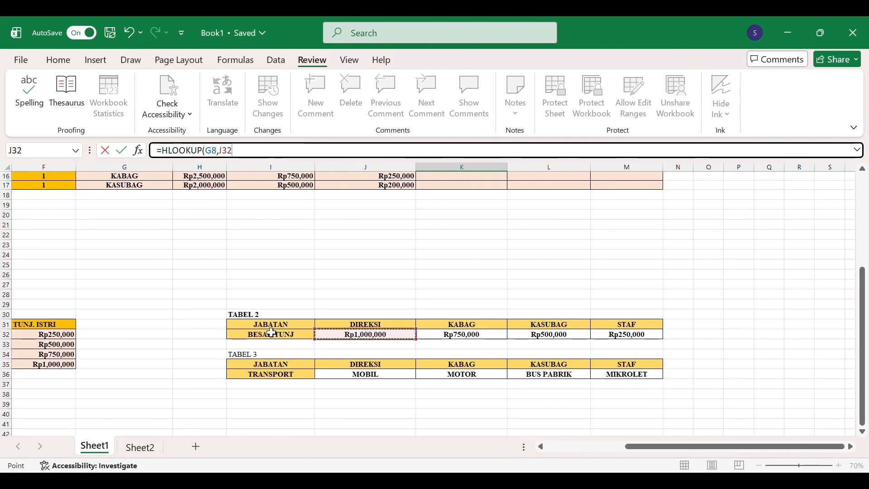
drag(294, 337, 634, 336)
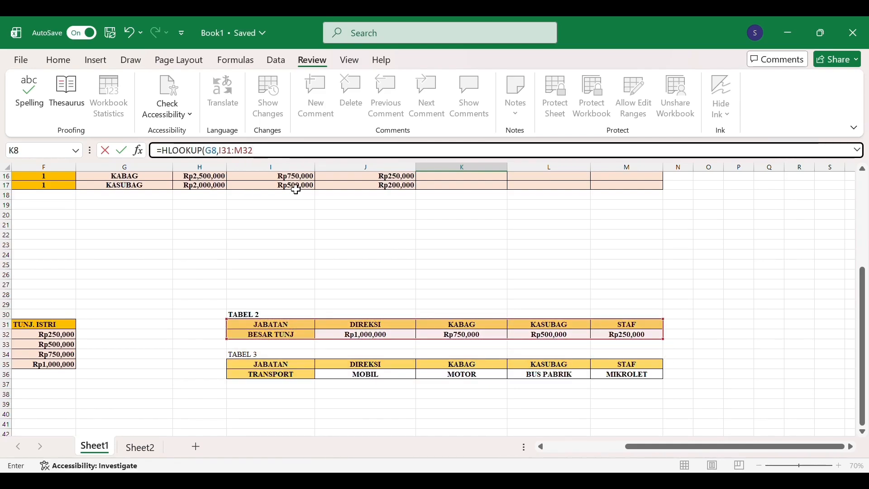
- Make the K8 lookup range absolute as $I$31:$M$32, followed by a comma for the next argument
scroll(295, 188, up, 5)
key(F4)
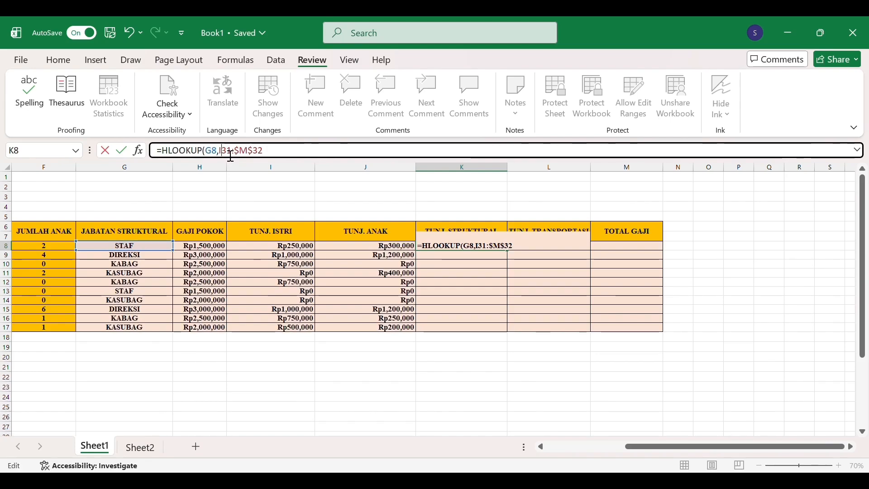
double_click(231, 150)
click(286, 154)
text(,)
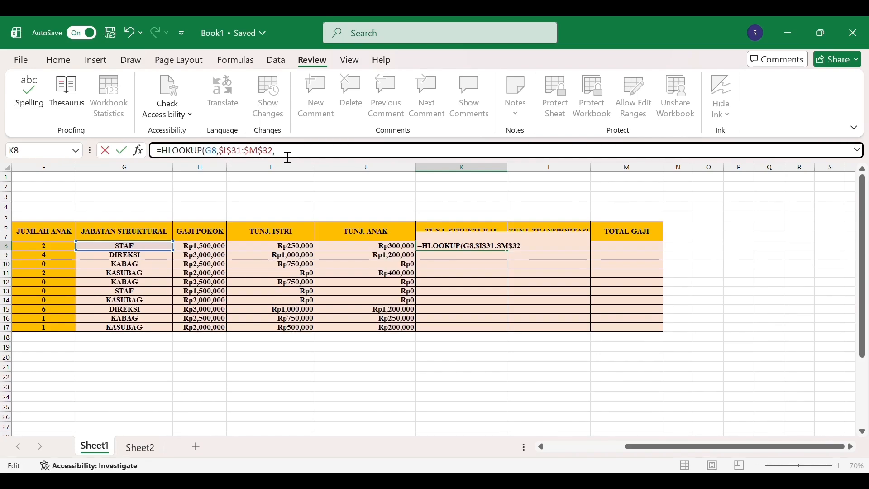
- Finish the K8 formula with row index 2 and FALSE, and fill it down to K17
text(2,FALSE))
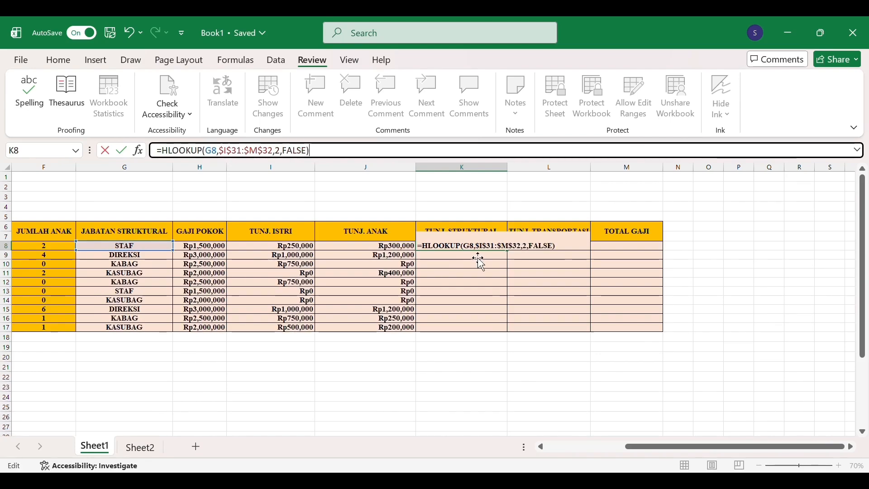
key(Return)
click(481, 250)
drag(509, 251, 514, 336)
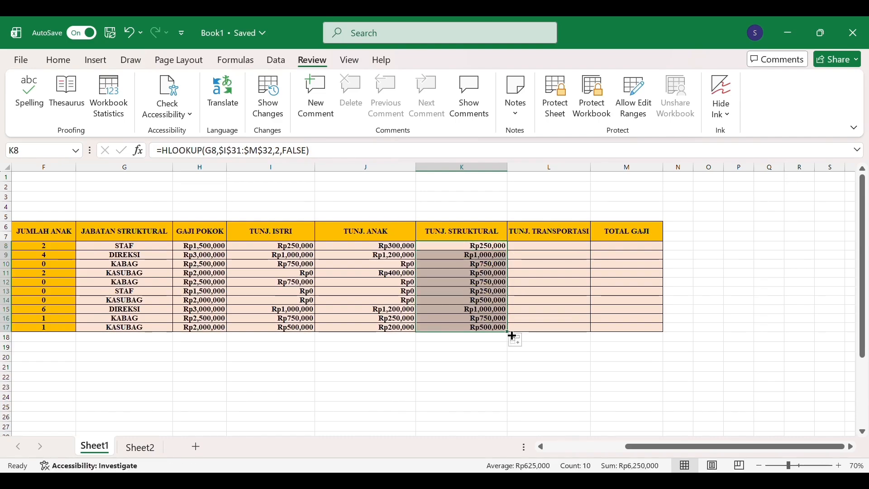
- Begin an HLOOKUP formula in L8 under TUNJ. TRANSPORTASI with G8 as the lookup value
click(569, 247)
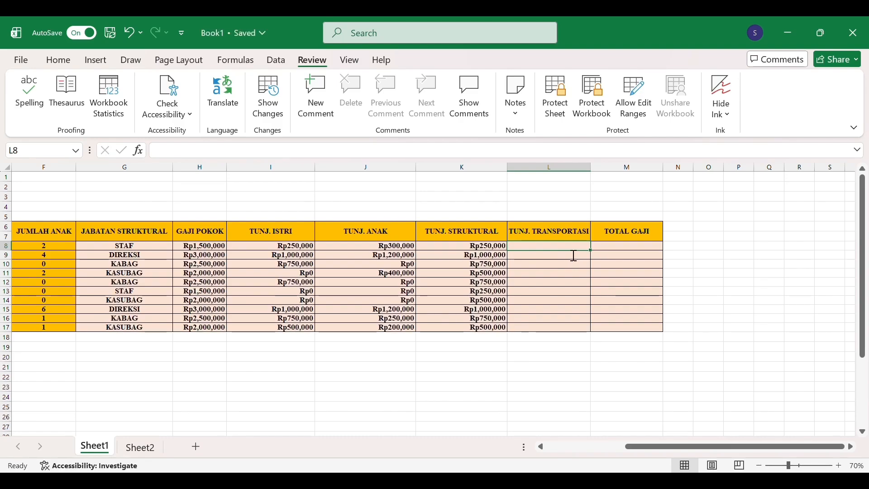
text(=HLOOKUP)
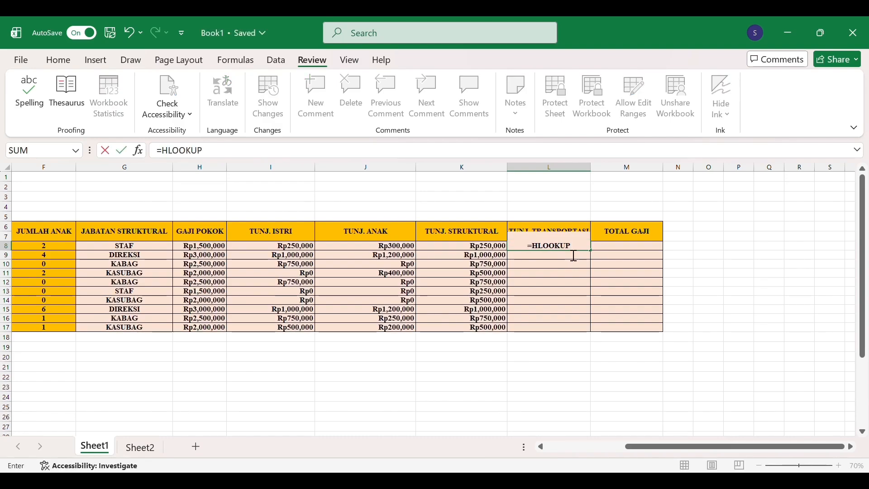
click(278, 154)
text(()
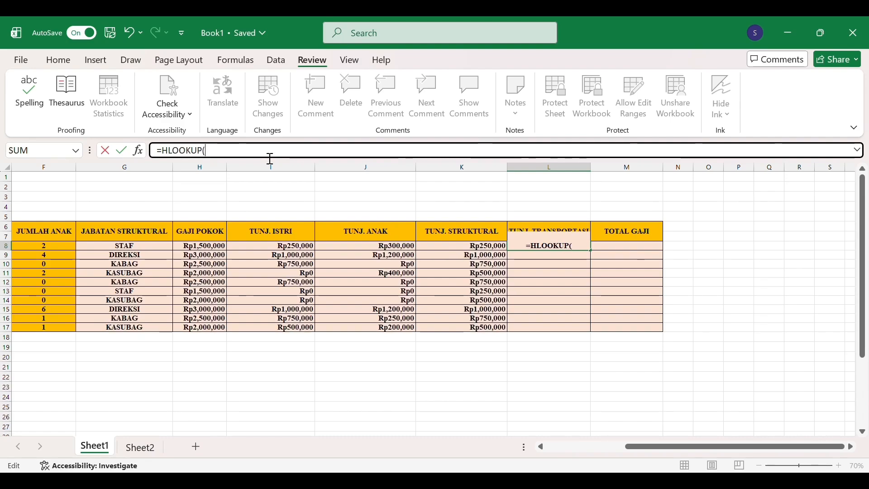
click(165, 247)
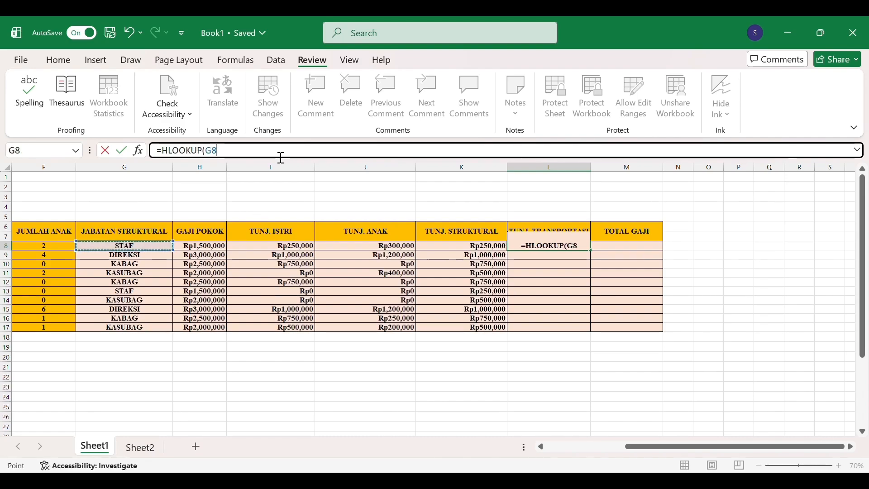
text(,)
- Set the TABEL 3 cells as the absolute lookup range $I$35:$M$36 in the L8 formula
scroll(310, 202, down, 4)
click(304, 384)
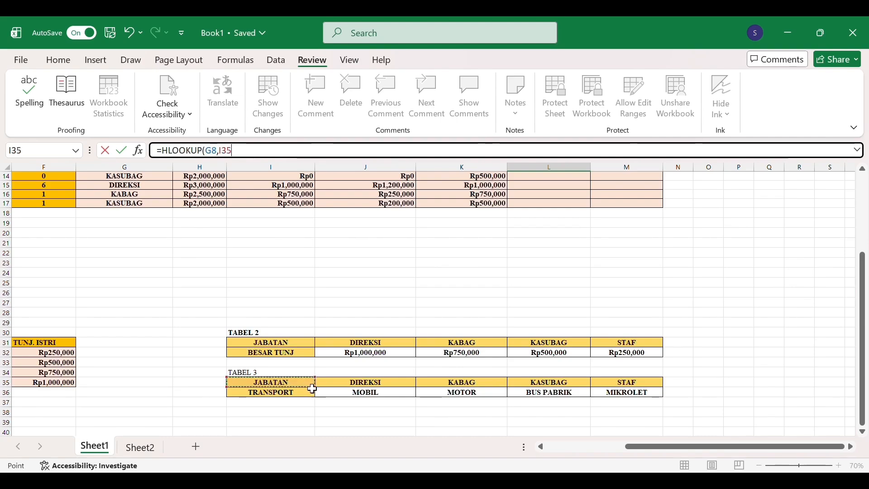
drag(325, 398, 652, 394)
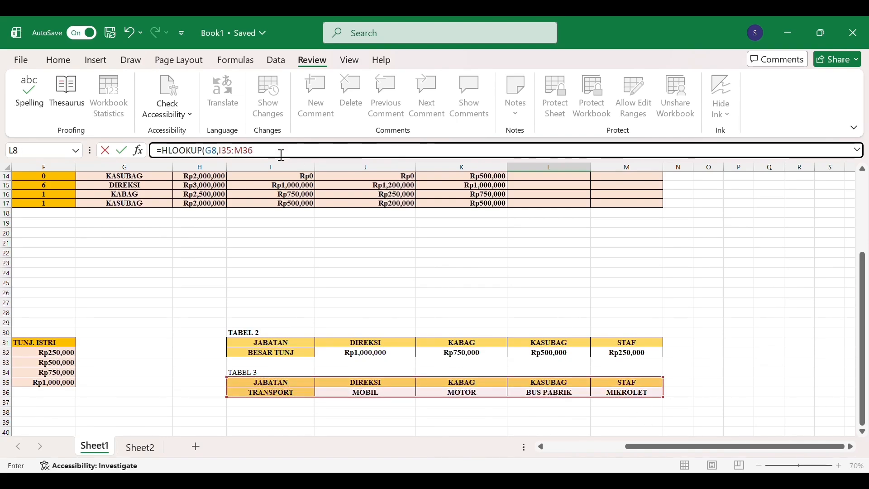
click(234, 150)
drag(234, 150, 254, 150)
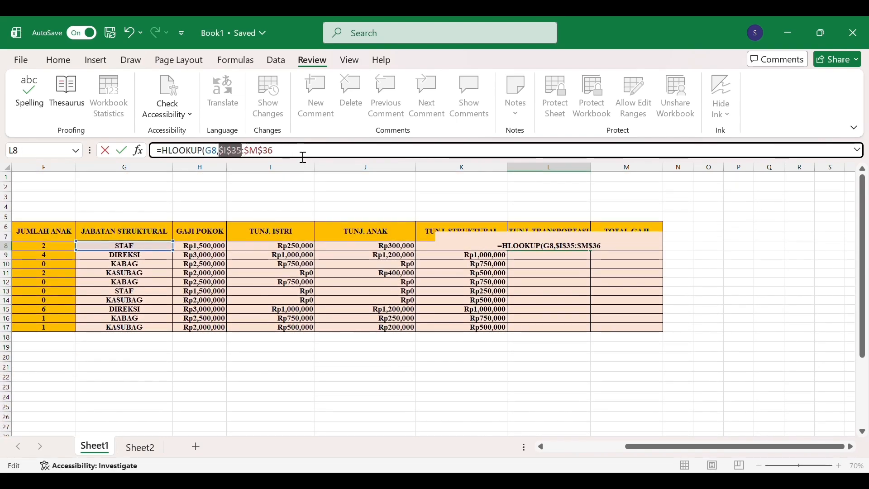
key(F4)
- Finish the L8 formula with row index 2 and FALSE, and fill it down to L17
text(,2,FALSE)
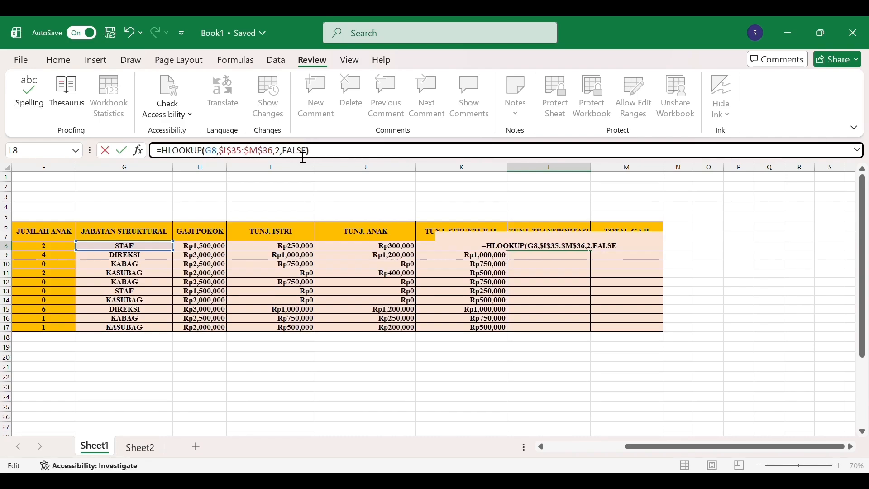
key(Return)
click(575, 248)
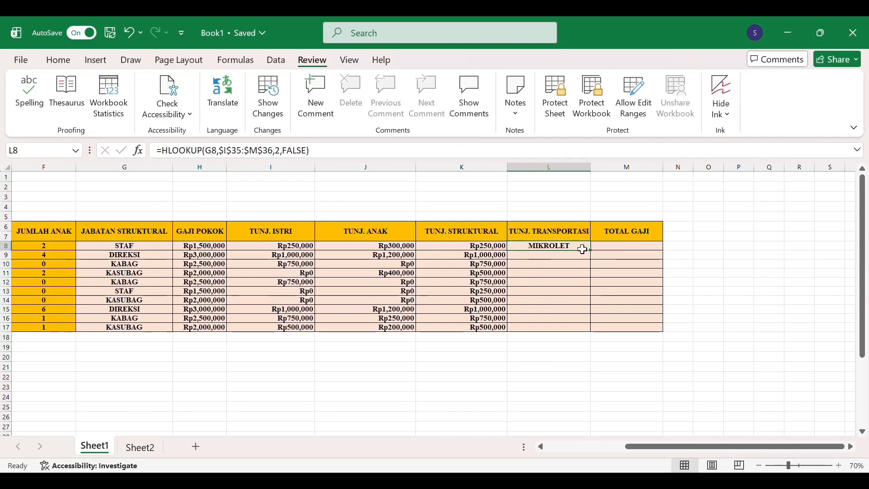
drag(600, 258, 592, 332)
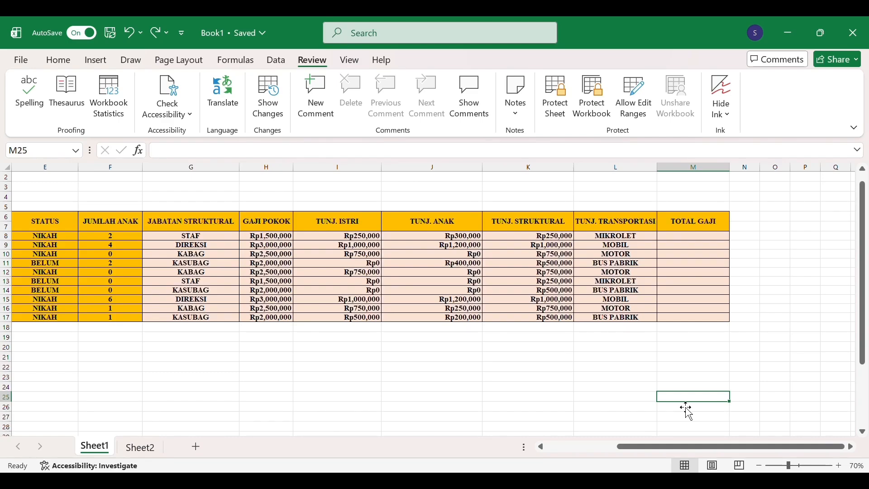
- Sum H8:K8 in M8 under TOTAL GAJI with SUM and fill the formula down to M17
click(724, 241)
text(=SUM()
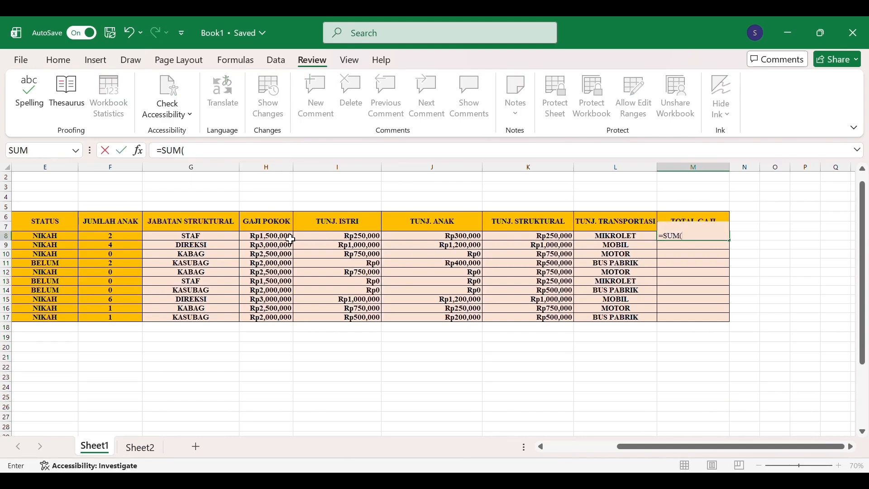
click(291, 240)
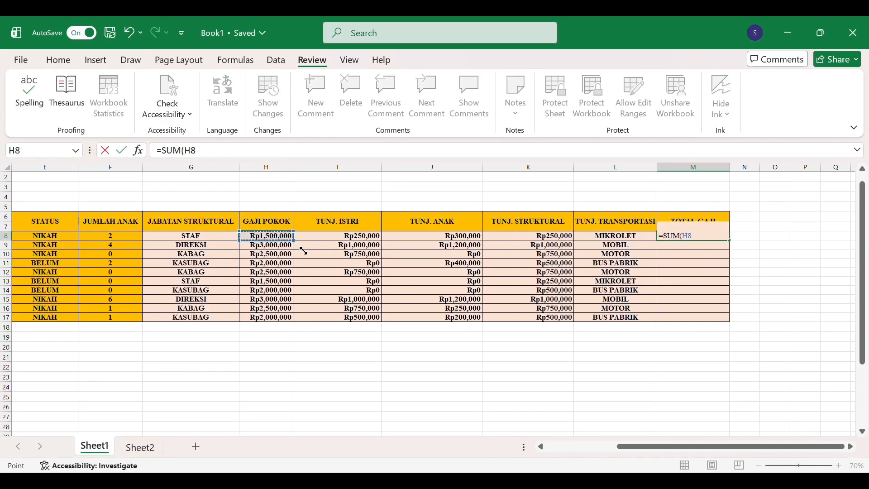
drag(304, 250, 574, 247)
click(262, 154)
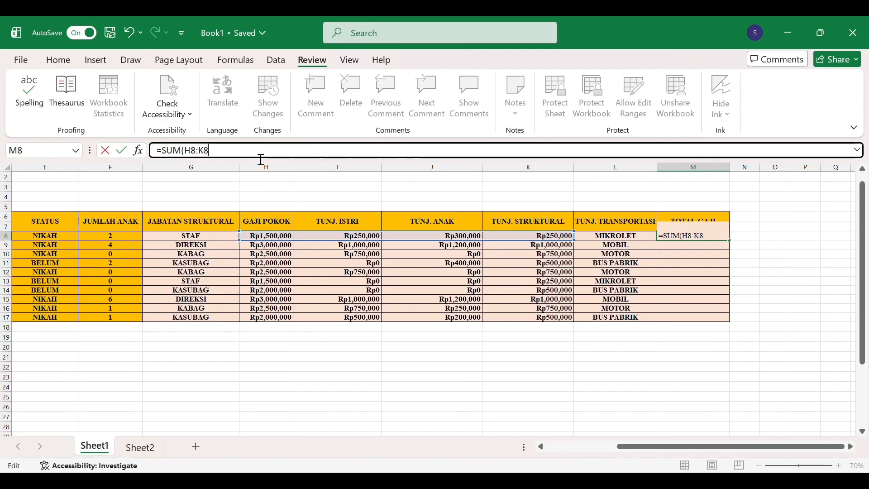
key(Return)
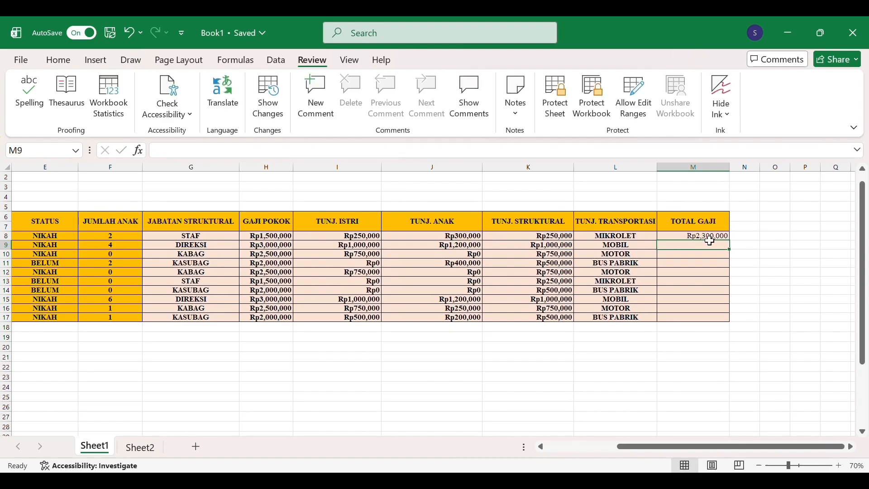
click(709, 237)
drag(730, 241, 734, 330)
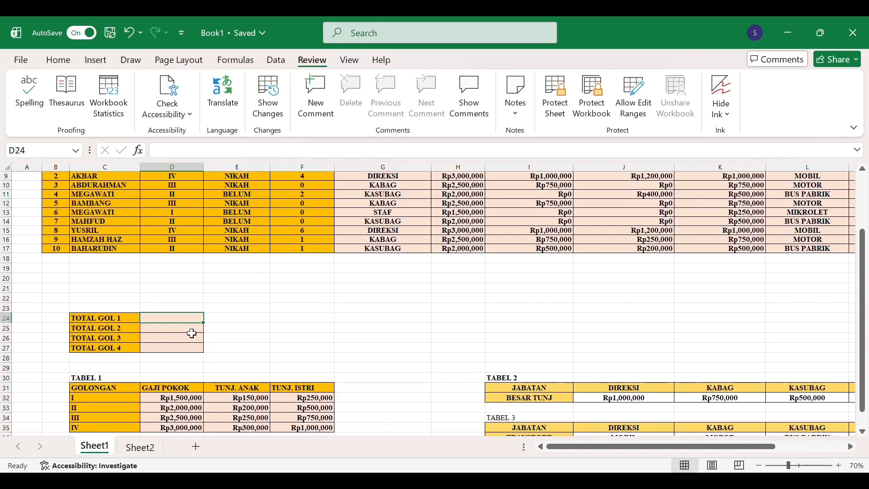
- Begin a SUMIF formula in D24 for TOTAL GOL 1 with the Gol column range D8:$D$17
text(=)
click(187, 156)
text(S)
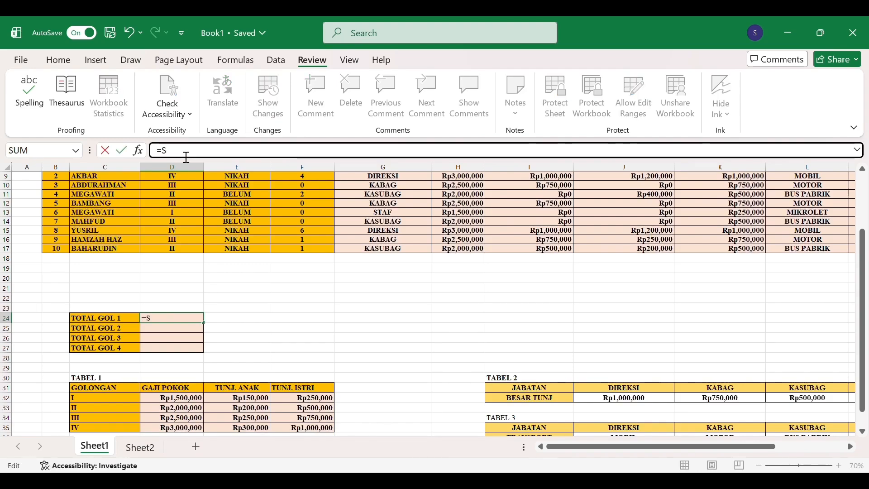
text(UMIF()
scroll(195, 257, up, 2)
click(196, 216)
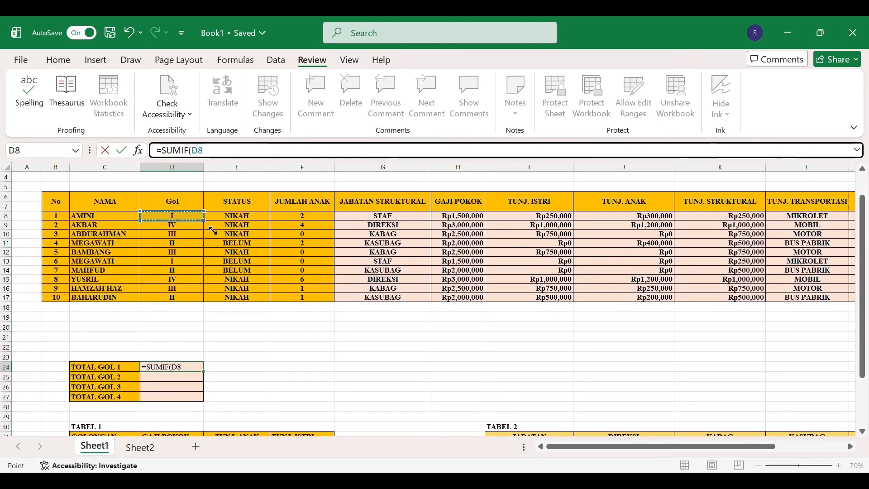
drag(213, 231, 213, 304)
key(F4)
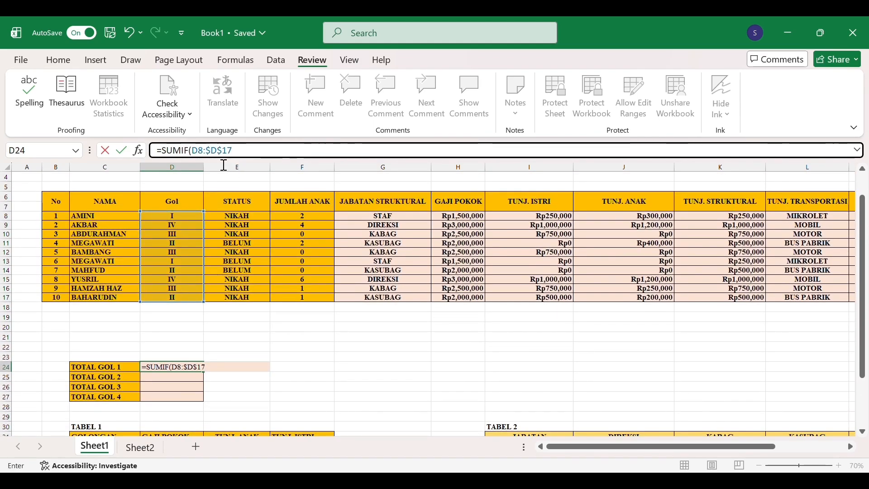
- Add the criterion "I" and the absolute TOTAL GAJI sum range $M$8:$M$17 to the D24 formula
text(,"I",)
scroll(543, 254, right, 3)
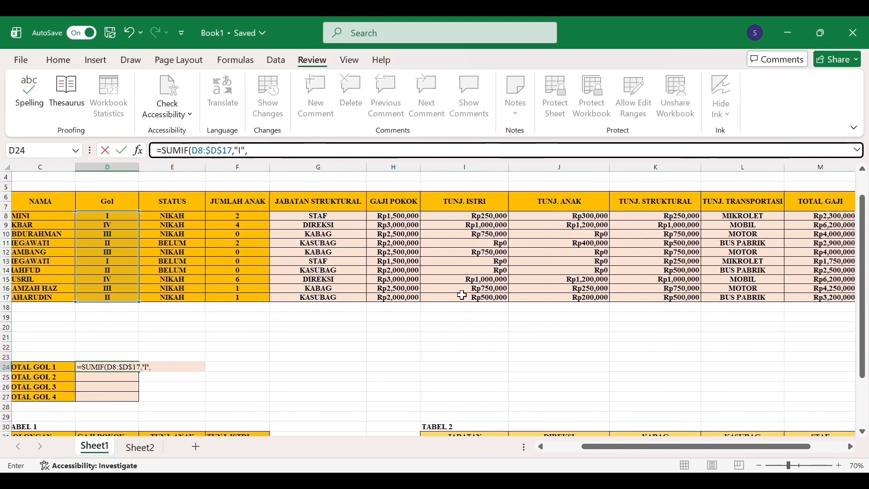
click(828, 218)
scroll(828, 222, right, 3)
drag(661, 219, 661, 301)
key(F4)
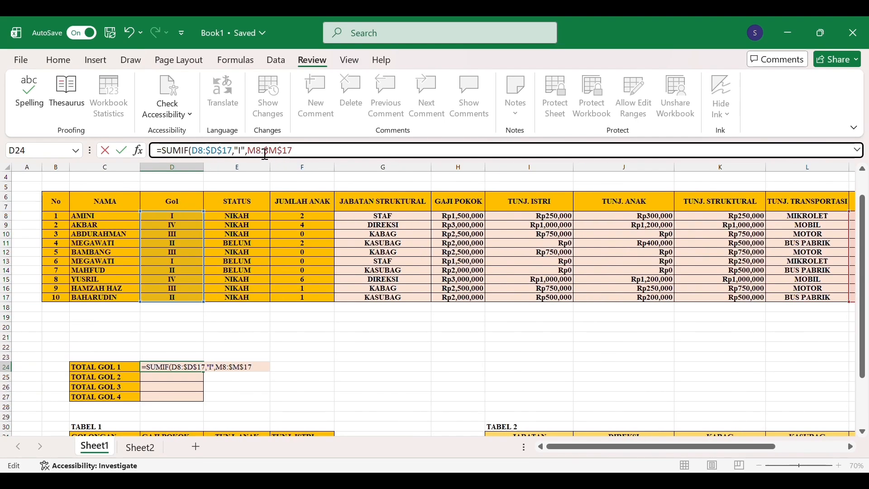
click(266, 154)
key(F4)
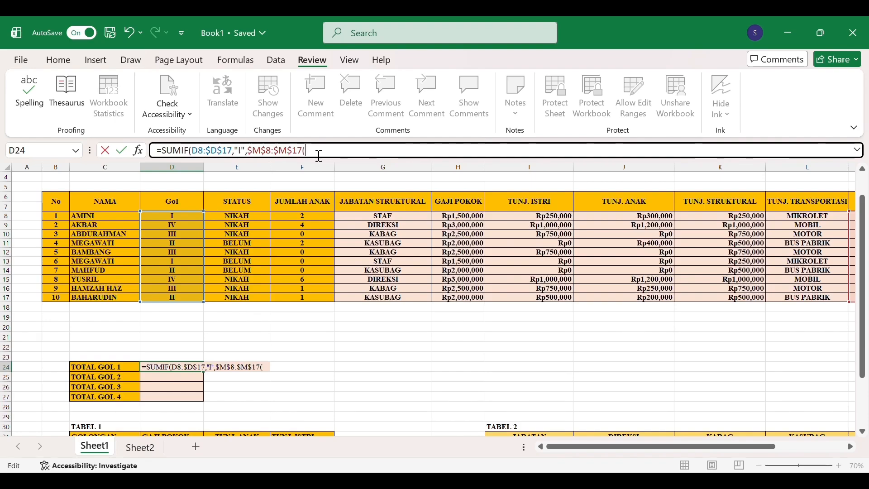
- Complete the D24 SUMIF formula and fill it down to D27
key(Return)
scroll(192, 374, down, 1)
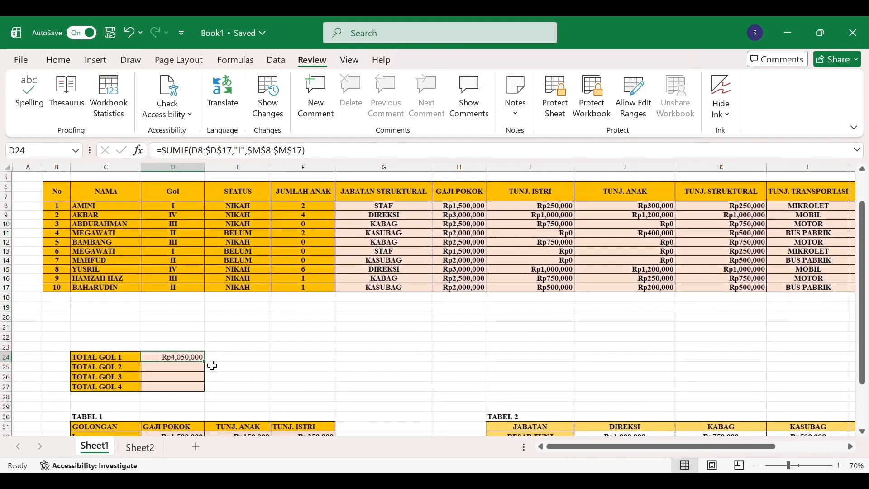
click(198, 360)
drag(203, 361, 206, 395)
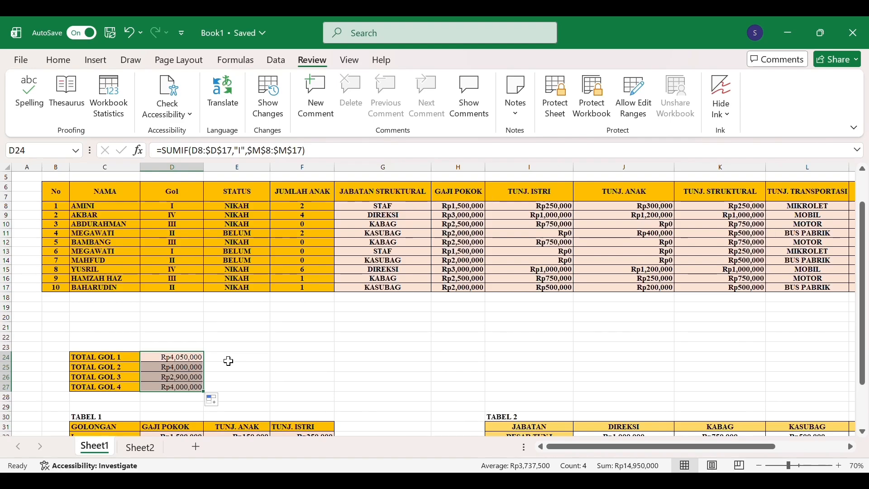
- Change the SUMIF criterion in D25 for TOTAL GOL 2 to "II"
click(195, 369)
click(246, 151)
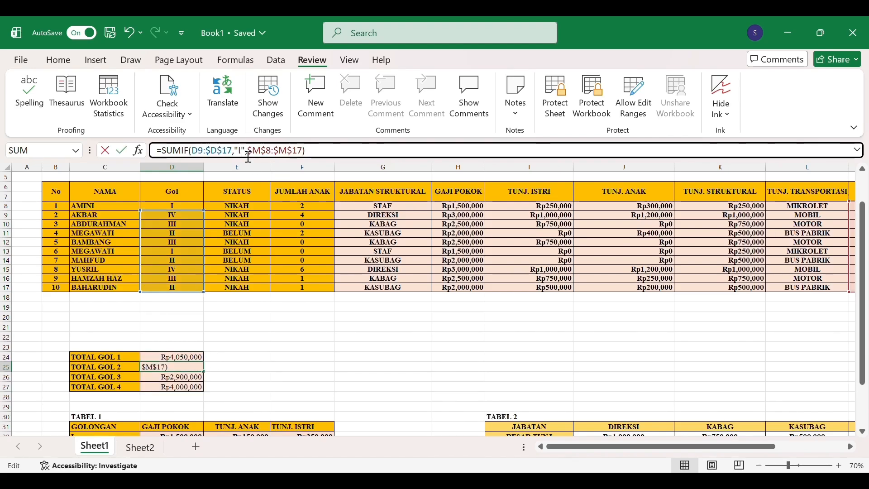
text(i)
key(BackSpace)
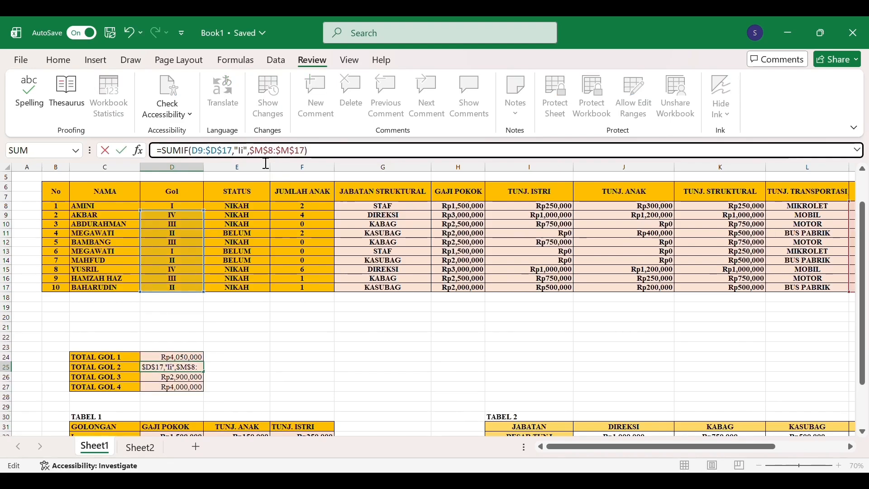
text(I)
key(Return)
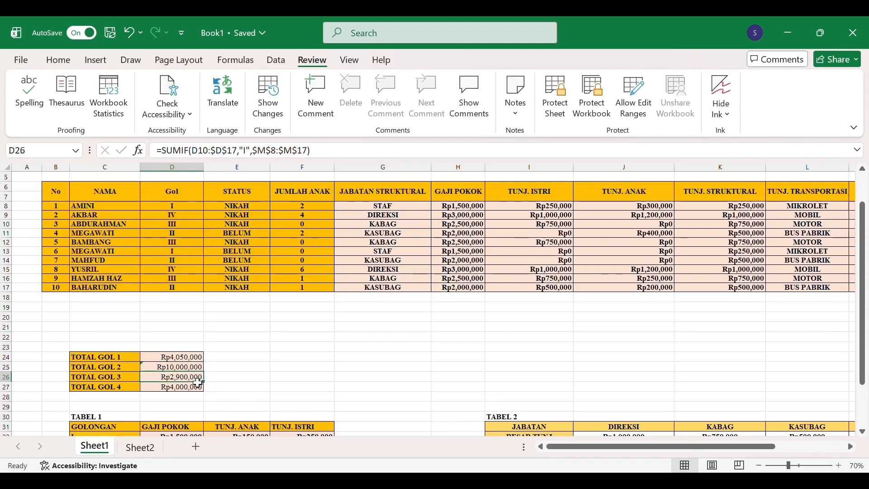
- Change the SUMIF criterion in D26 for TOTAL GOL 3 to "III"
click(254, 152)
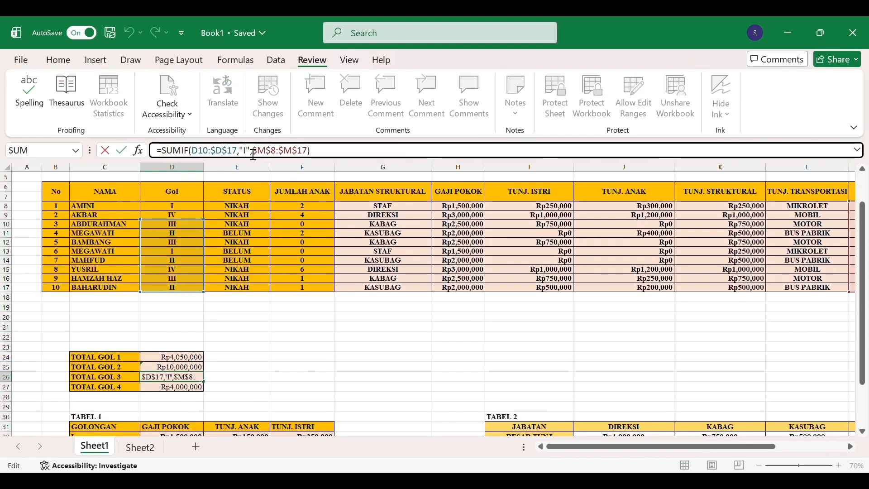
text(II)
click(245, 328)
- Change the SUMIF criterion in D27 for TOTAL GOL 4 to "IV"
click(193, 389)
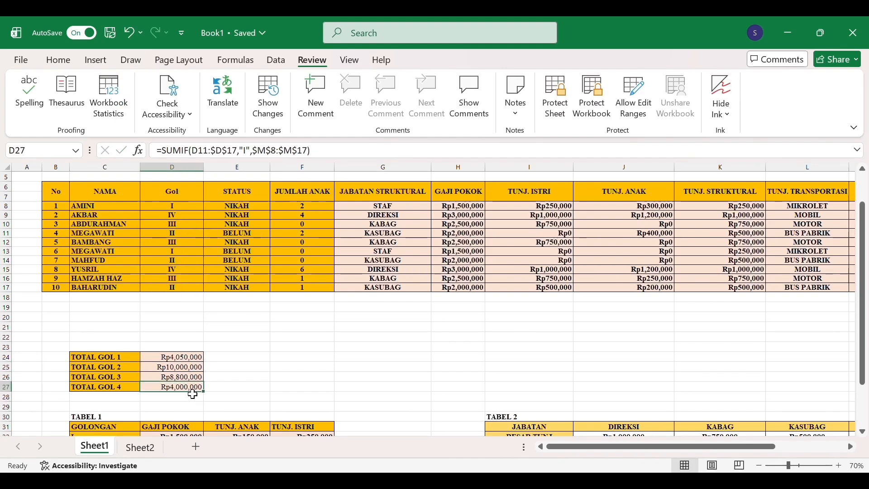
click(252, 152)
text(V)
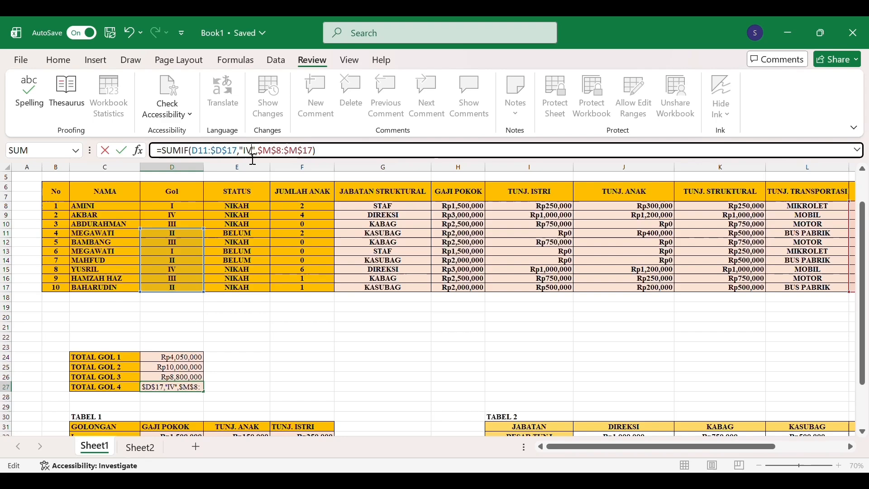
click(264, 378)
click(198, 391)
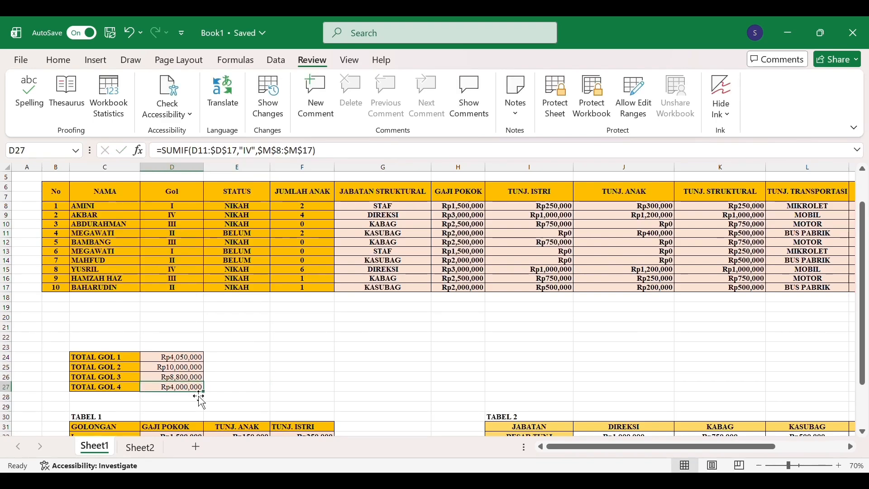
scroll(199, 398, down, 5)
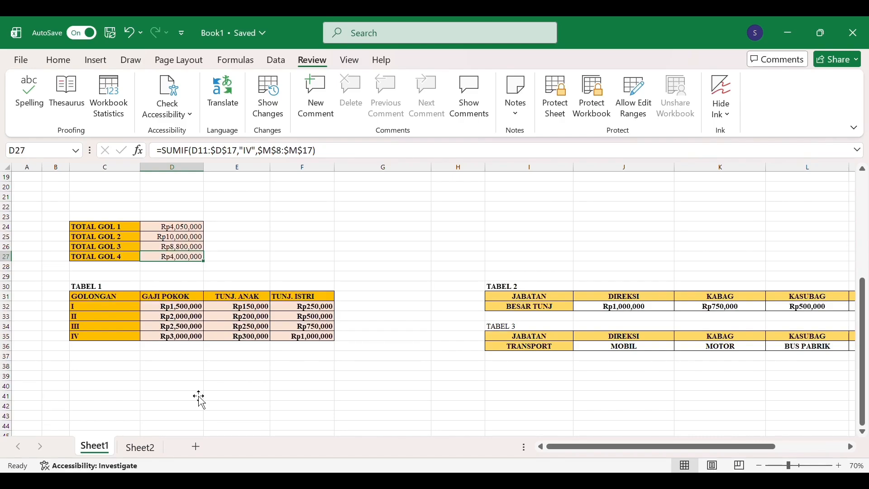
scroll(243, 360, up, 6)
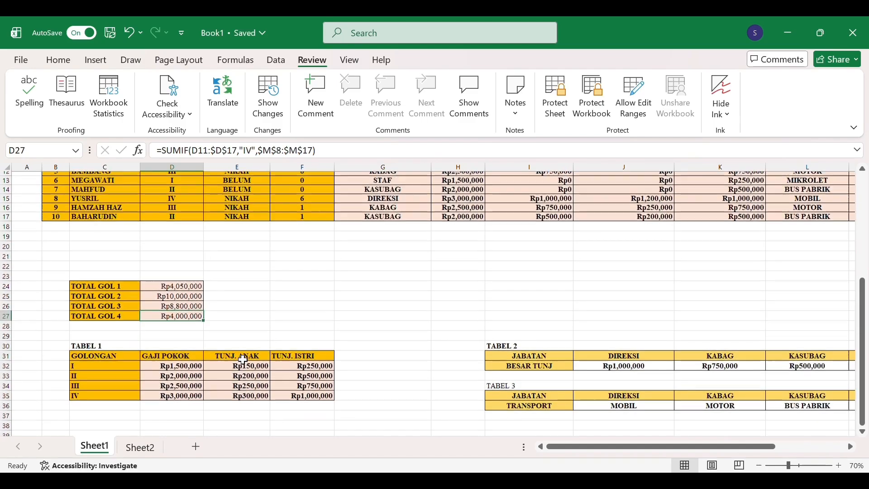
scroll(385, 319, right, 2)
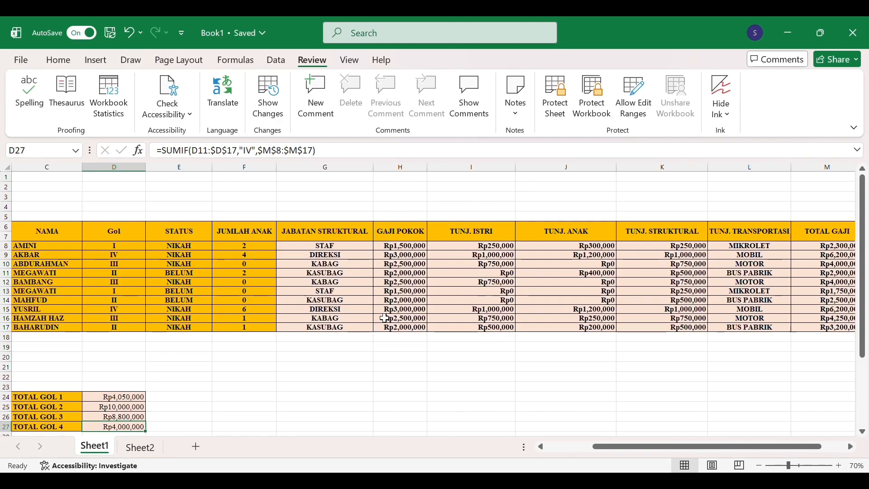
scroll(225, 240, left, 2)
scroll(225, 240, down, 1)
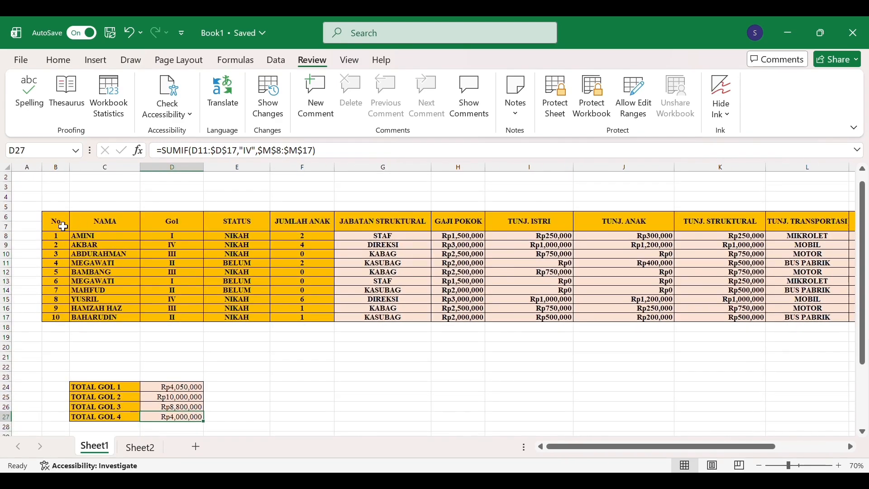